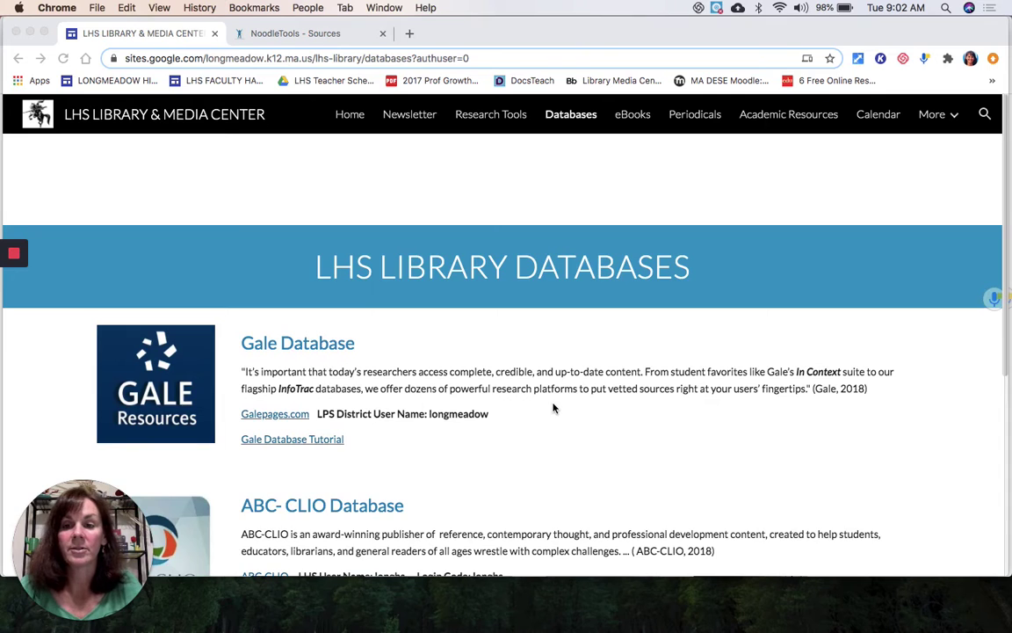
Step: Scroll the LHS Library Databases page down to the ABC-CLIO Database entry and its login details
{"action": "scroll", "coordinate": [553, 407], "scroll_direction": "down", "scroll_amount": 5}
{"action": "scroll", "coordinate": [553, 407], "scroll_direction": "up", "scroll_amount": 5}
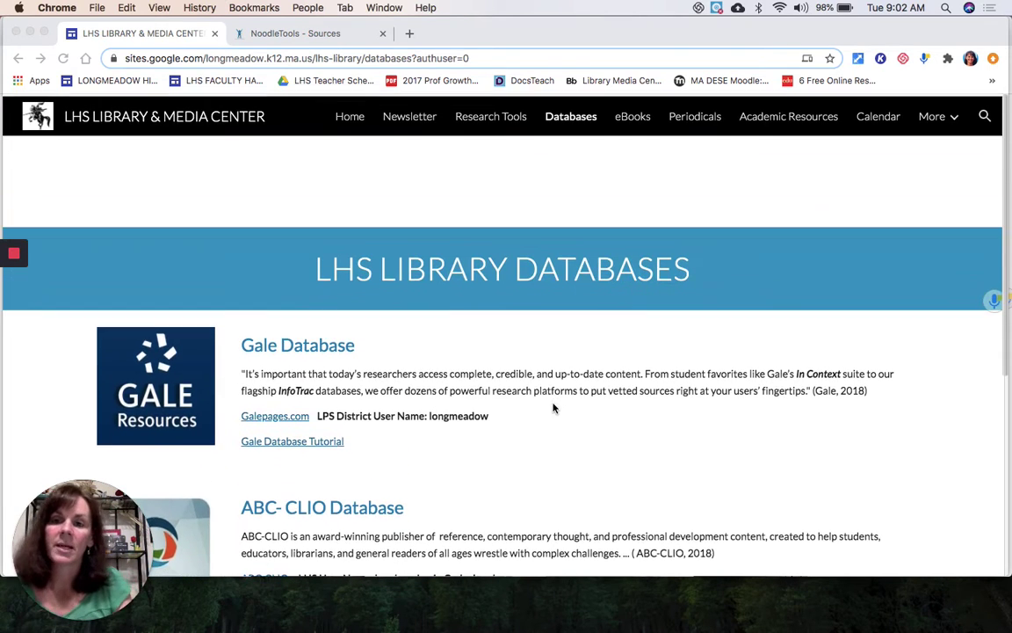
{"action": "scroll", "coordinate": [553, 407], "scroll_direction": "down", "scroll_amount": 3}
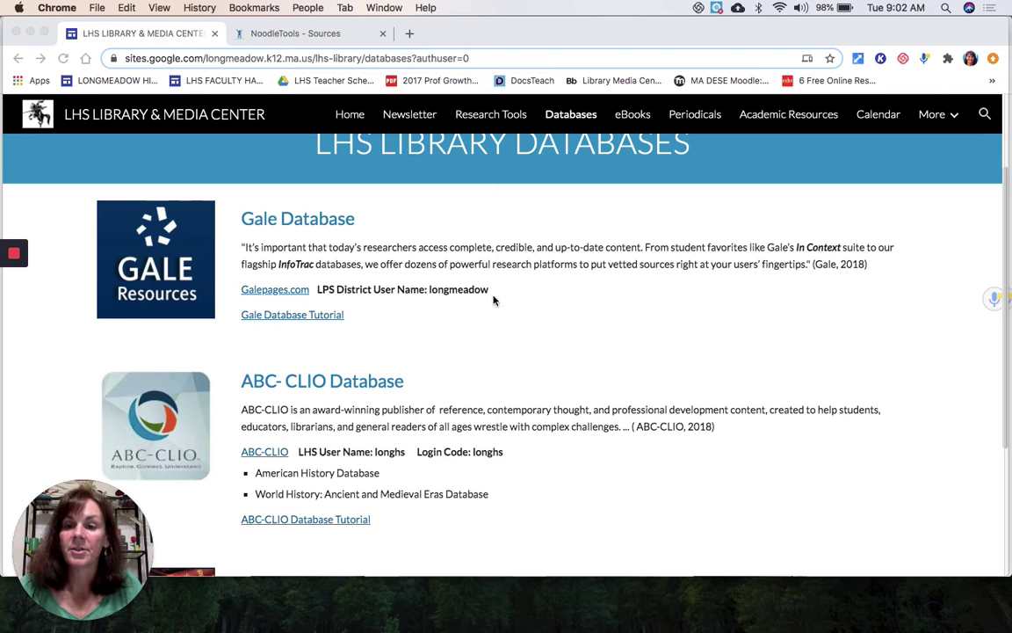
{"action": "scroll", "coordinate": [483, 345], "scroll_direction": "down", "scroll_amount": 2}
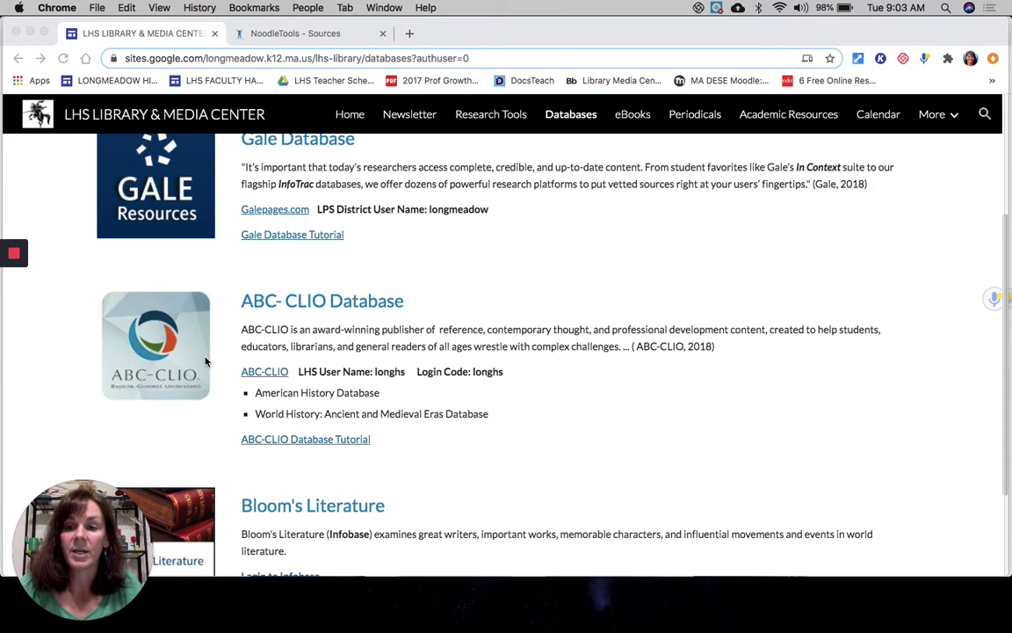
Step: Follow the ABC-CLIO link and log in with the school's shared username and password
{"action": "left_click", "coordinate": [251, 374]}
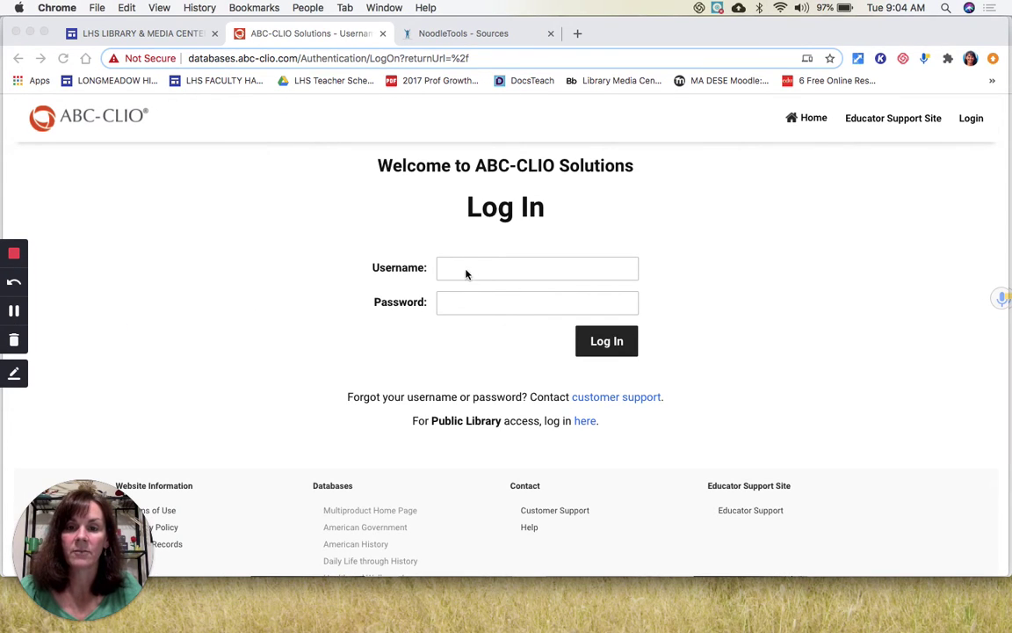
{"action": "left_click", "coordinate": [466, 272]}
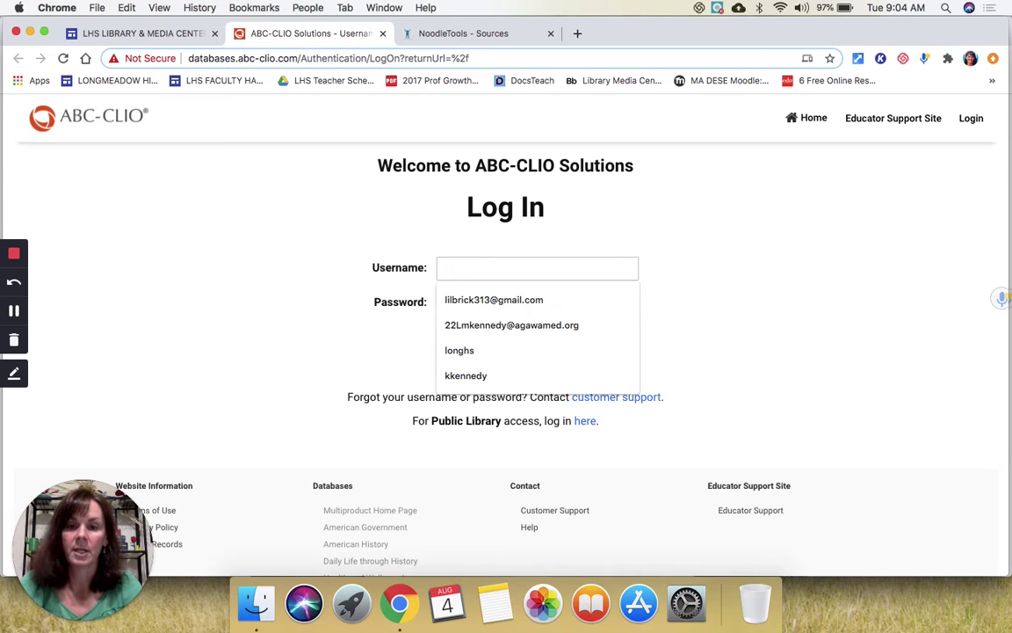
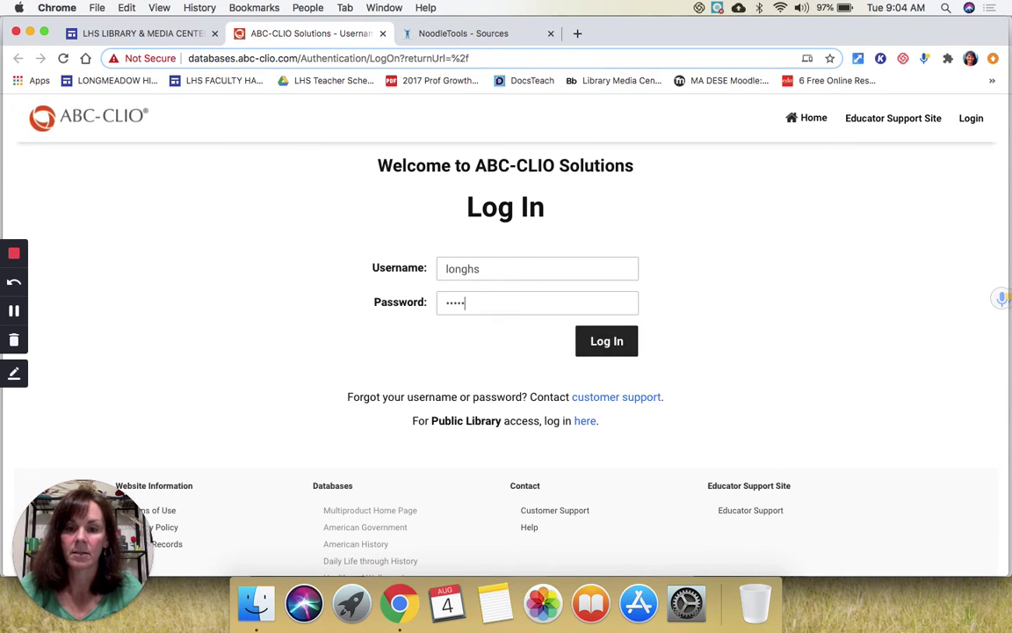
{"action": "left_click", "coordinate": [598, 343]}
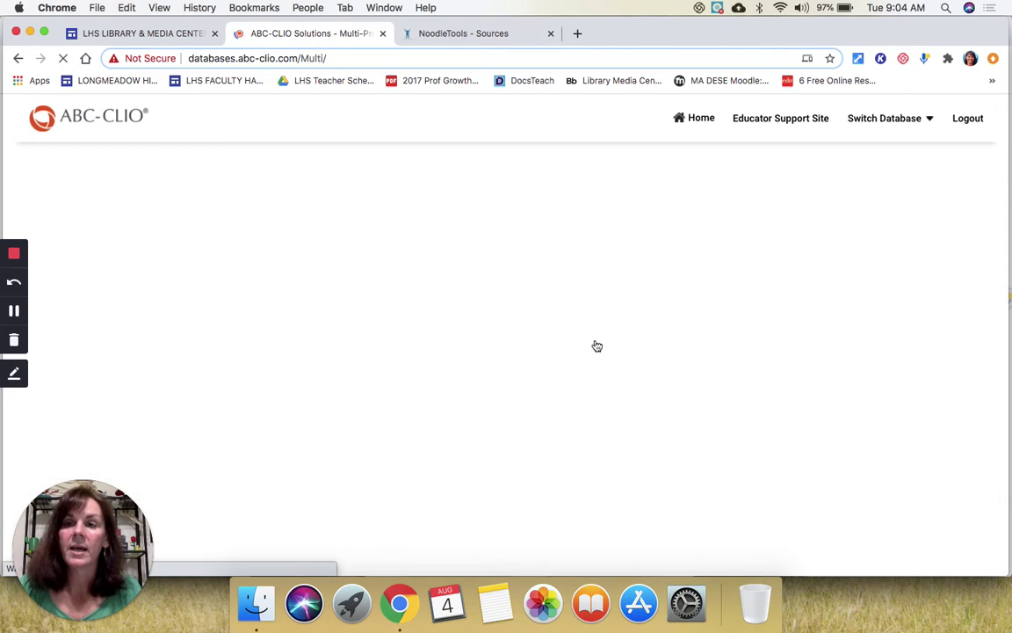
Step: Look over the school's available databases and open the American History card
{"action": "scroll", "coordinate": [597, 346], "scroll_direction": "down", "scroll_amount": 5}
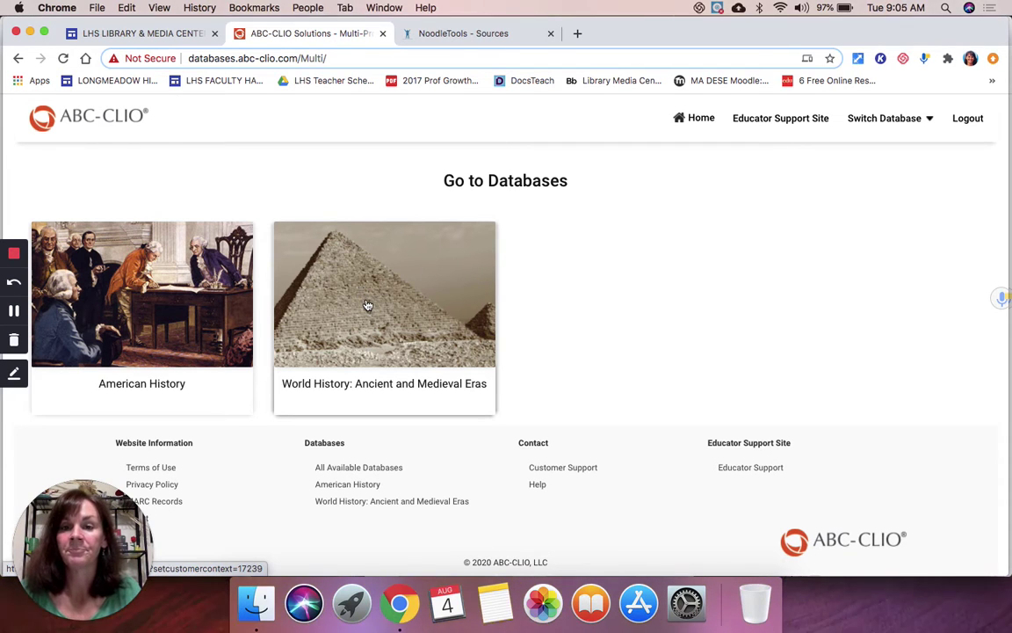
{"action": "scroll", "coordinate": [367, 305], "scroll_direction": "up", "scroll_amount": 2}
{"action": "scroll", "coordinate": [367, 305], "scroll_direction": "up", "scroll_amount": 5}
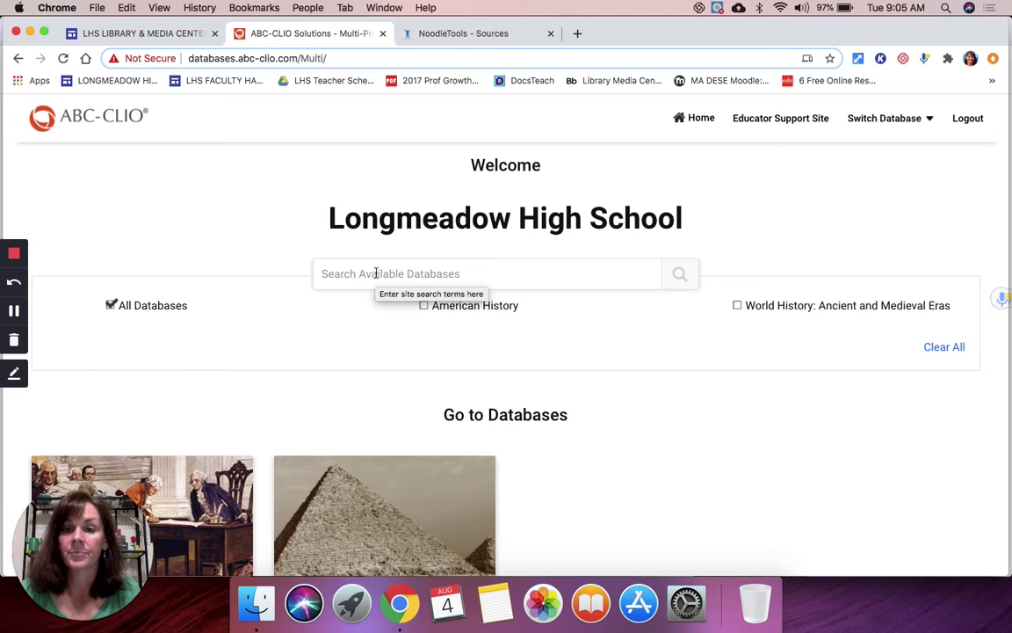
{"action": "scroll", "coordinate": [376, 274], "scroll_direction": "down", "scroll_amount": 2}
{"action": "scroll", "coordinate": [376, 273], "scroll_direction": "up", "scroll_amount": 2}
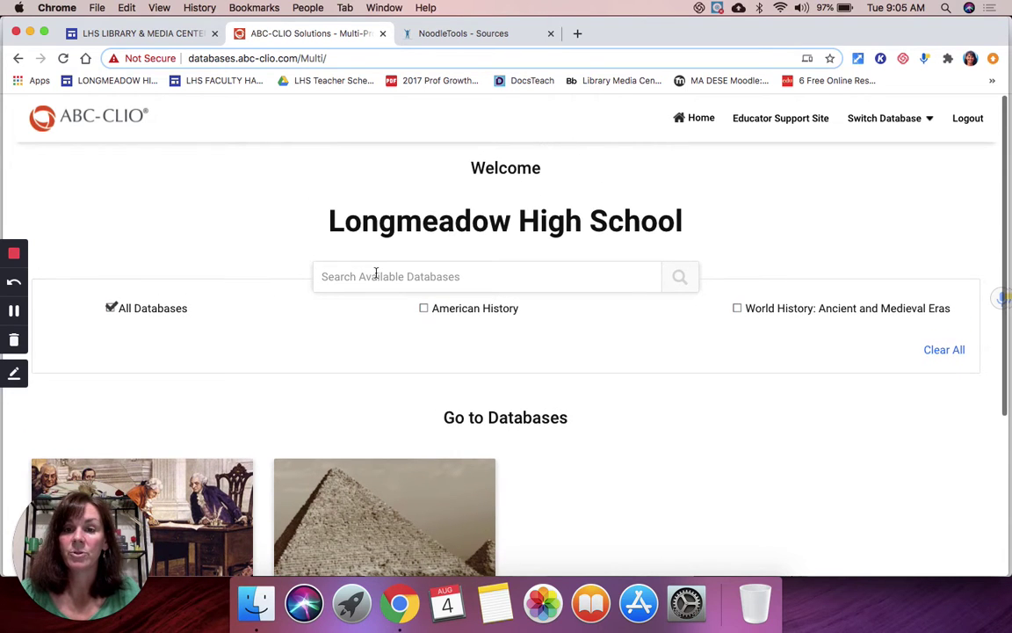
{"action": "left_click", "coordinate": [376, 274]}
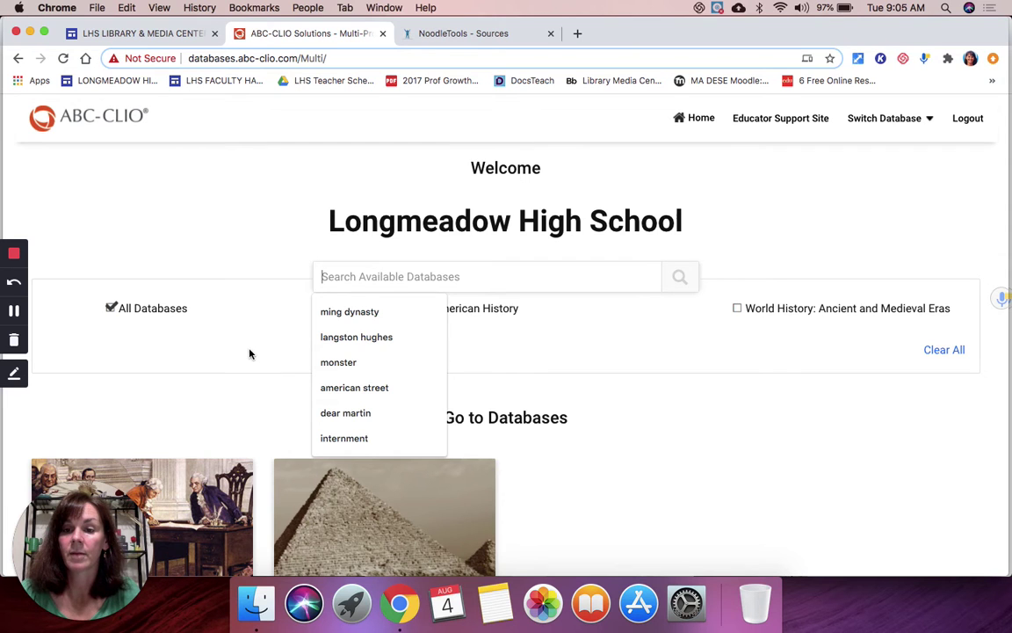
{"action": "scroll", "coordinate": [250, 354], "scroll_direction": "down", "scroll_amount": 5}
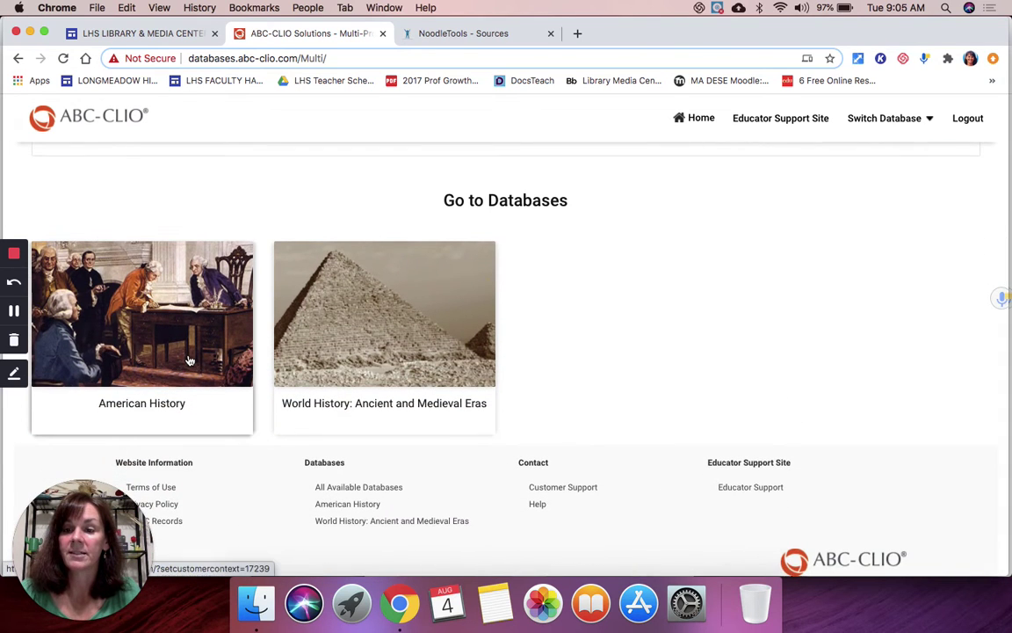
{"action": "left_click", "coordinate": [188, 360]}
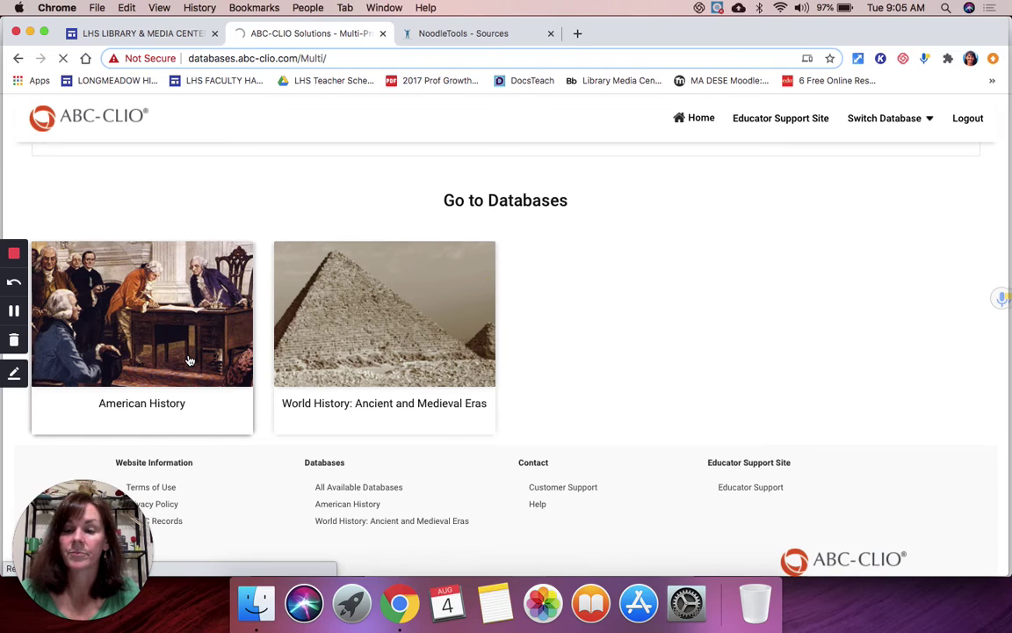
Step: Use Show All + to list all twelve time periods, from Exploration to the Age of Globalization
{"action": "left_click", "coordinate": [15, 310]}
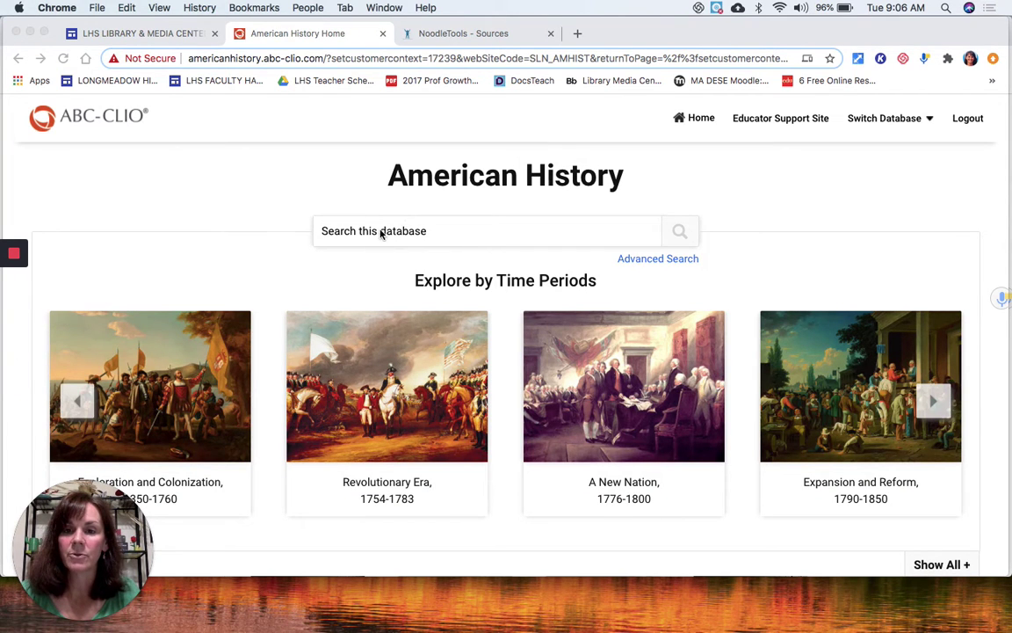
{"action": "scroll", "coordinate": [411, 306], "scroll_direction": "down", "scroll_amount": 3}
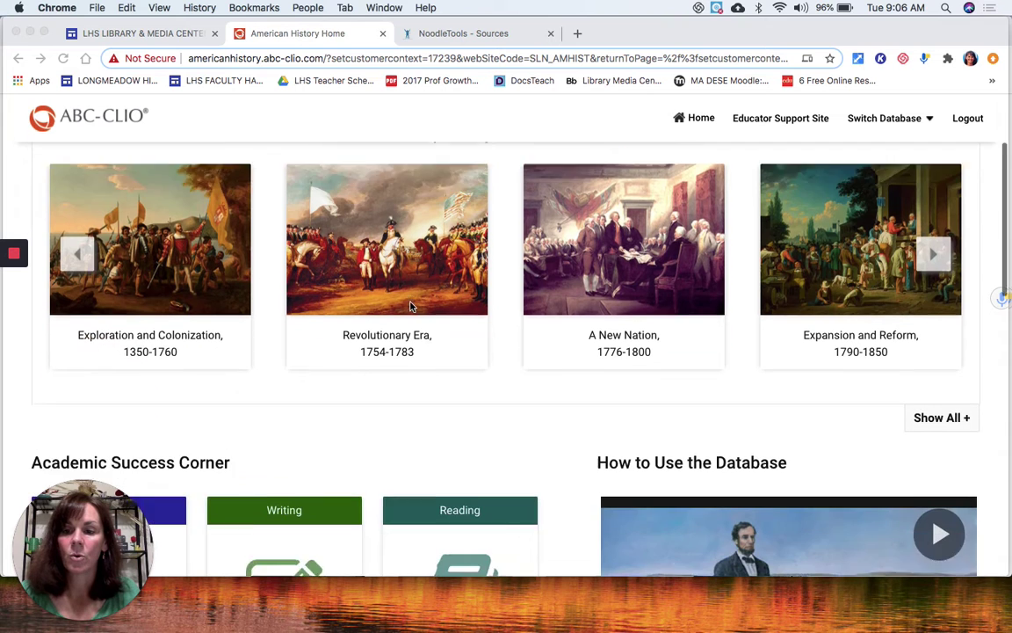
{"action": "scroll", "coordinate": [418, 304], "scroll_direction": "up", "scroll_amount": 1}
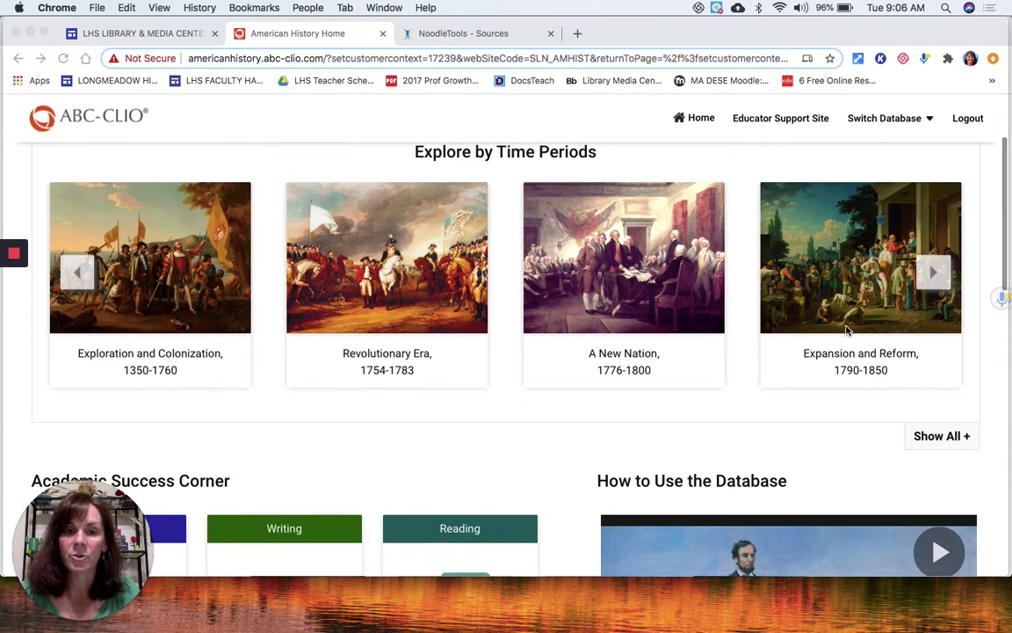
{"action": "left_click", "coordinate": [939, 438]}
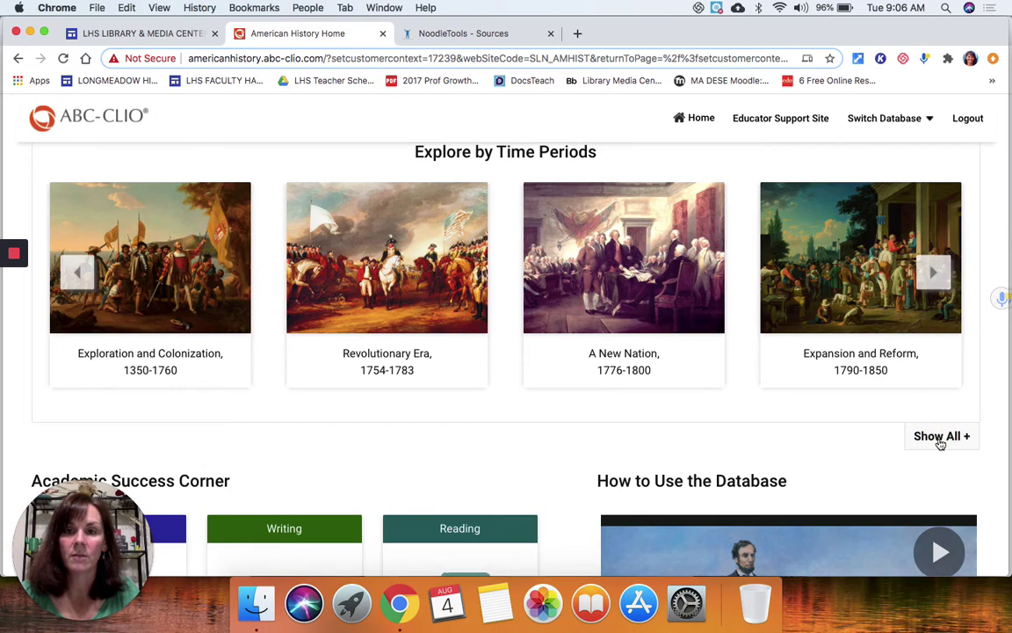
{"action": "left_click", "coordinate": [940, 440]}
{"action": "scroll", "coordinate": [583, 300], "scroll_direction": "down", "scroll_amount": 5}
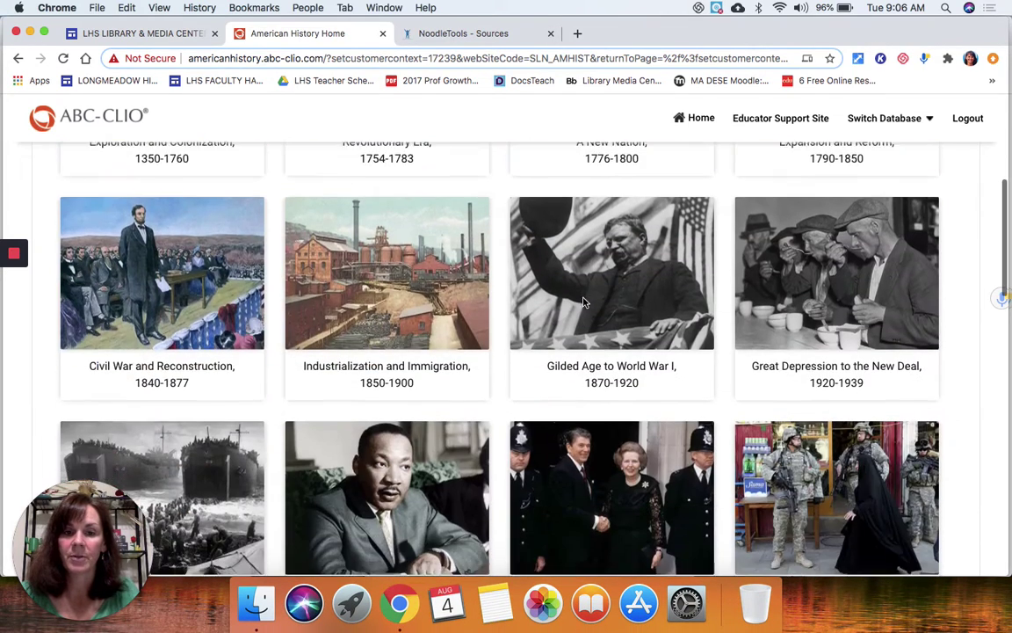
{"action": "scroll", "coordinate": [583, 301], "scroll_direction": "down", "scroll_amount": 3}
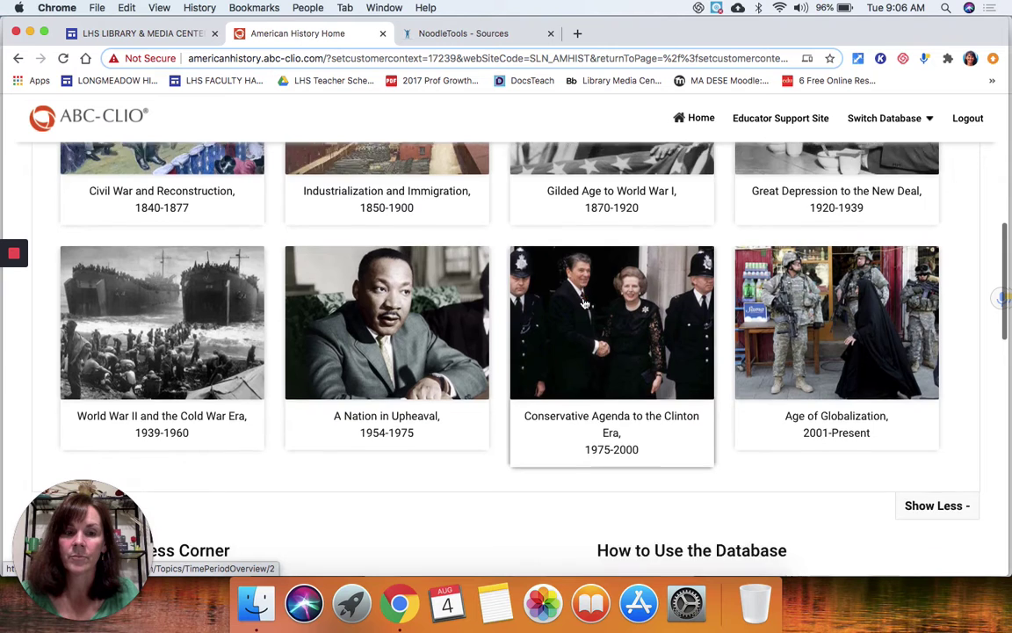
{"action": "scroll", "coordinate": [585, 303], "scroll_direction": "down", "scroll_amount": 1}
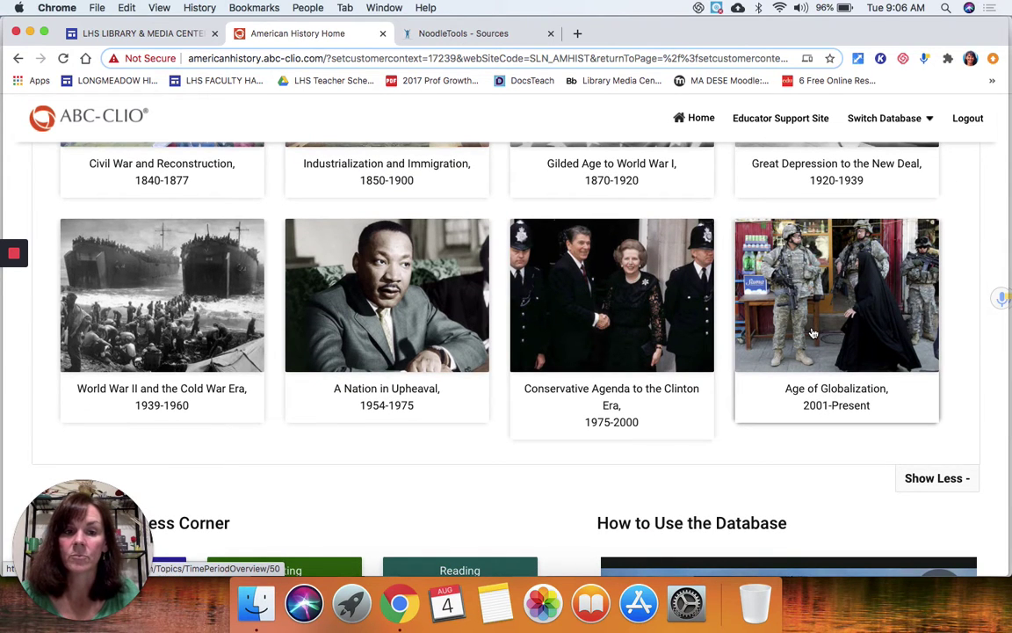
{"action": "scroll", "coordinate": [789, 343], "scroll_direction": "up", "scroll_amount": 3}
{"action": "scroll", "coordinate": [788, 344], "scroll_direction": "up", "scroll_amount": 5}
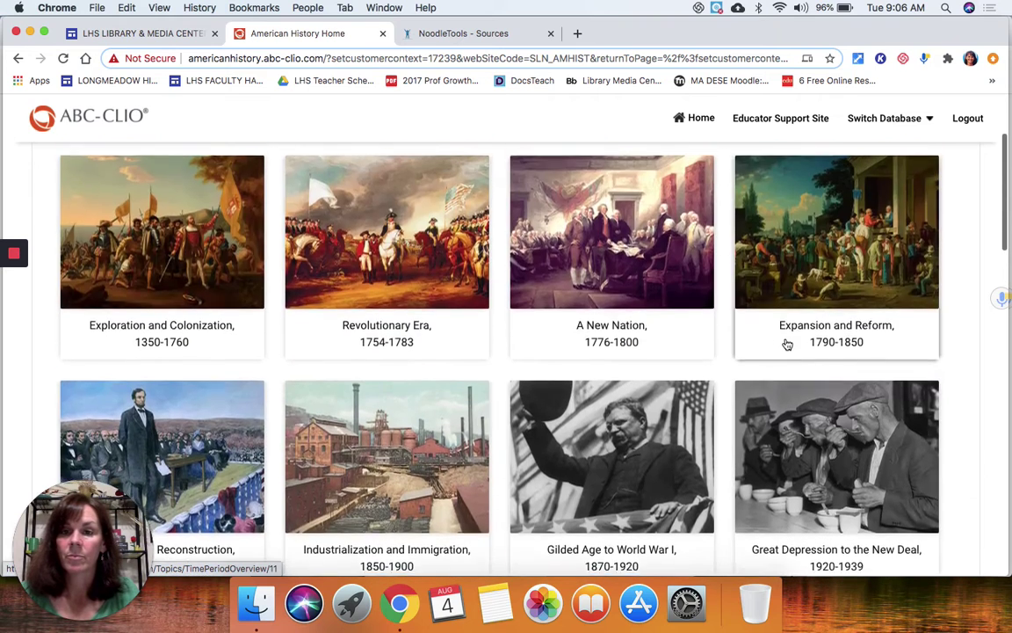
{"action": "left_click", "coordinate": [442, 234]}
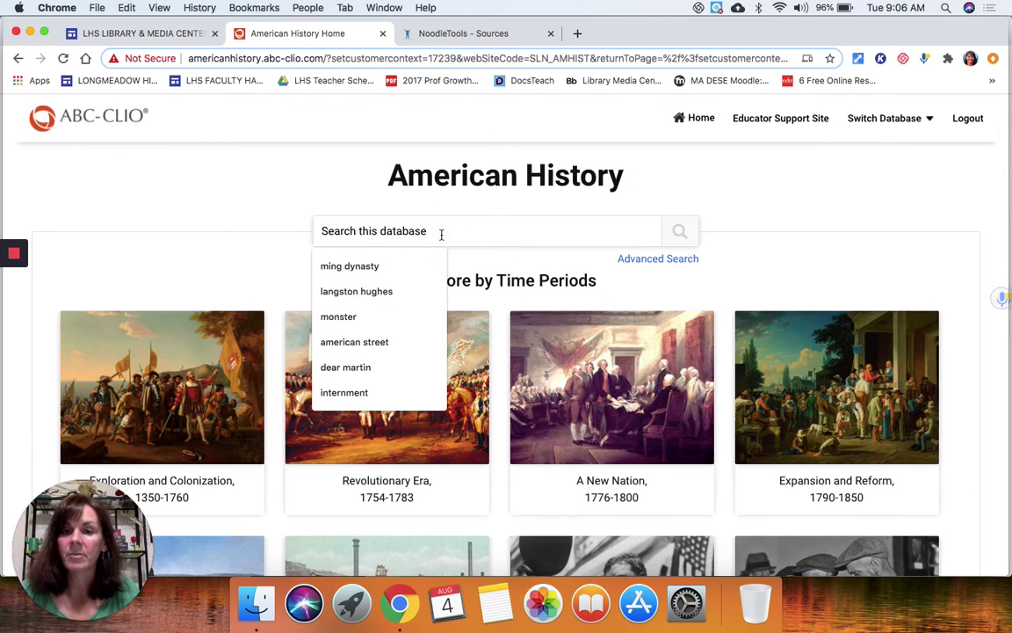
Step: Search American History for 'black lives matter'
{"action": "type", "text": "bl"}
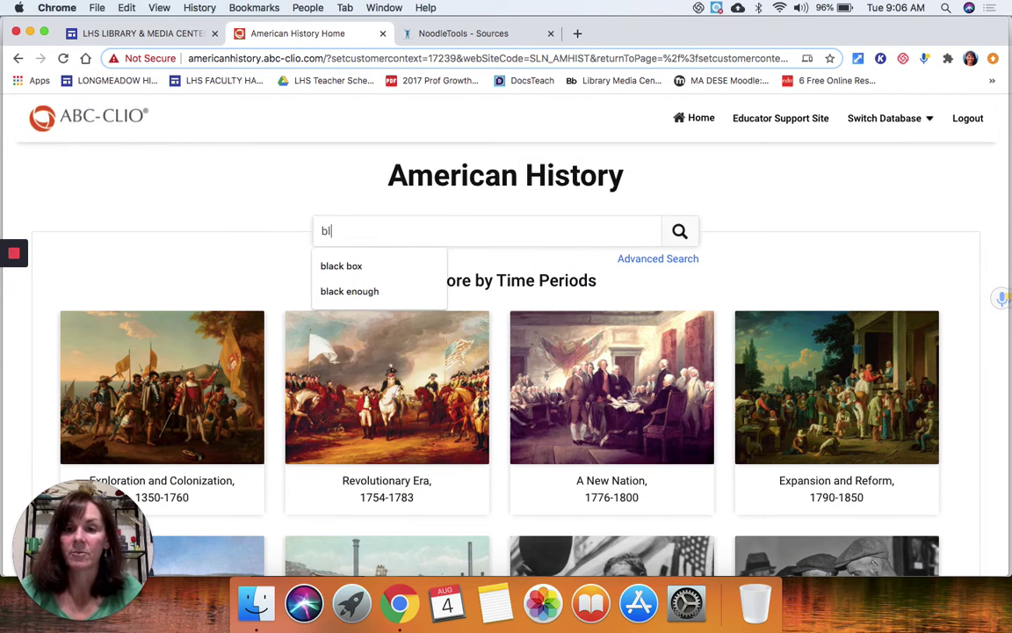
{"action": "type", "text": "ack lives matter"}
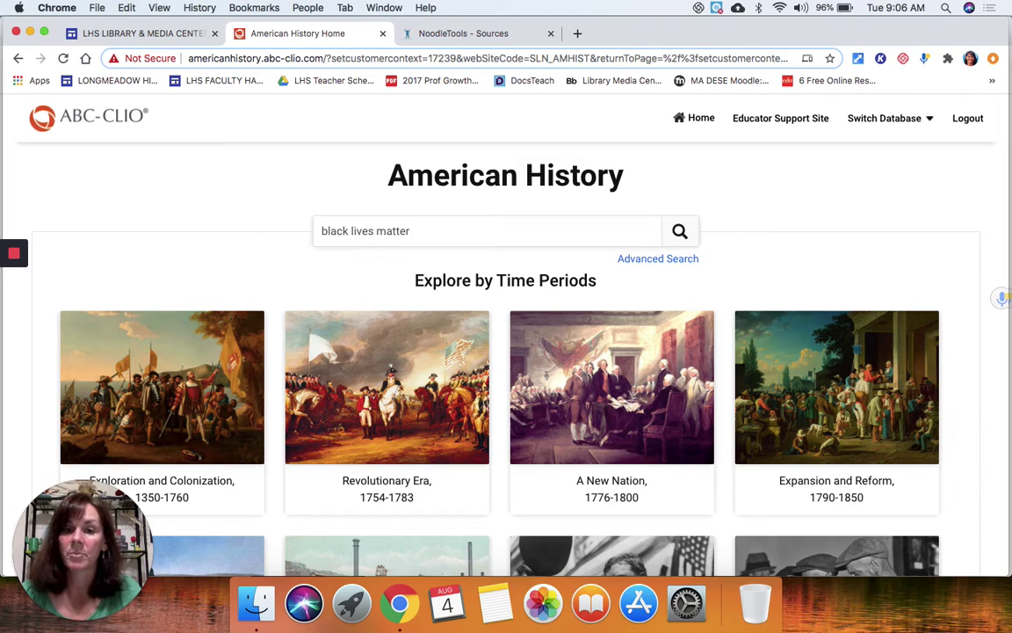
{"action": "key", "text": "Return"}
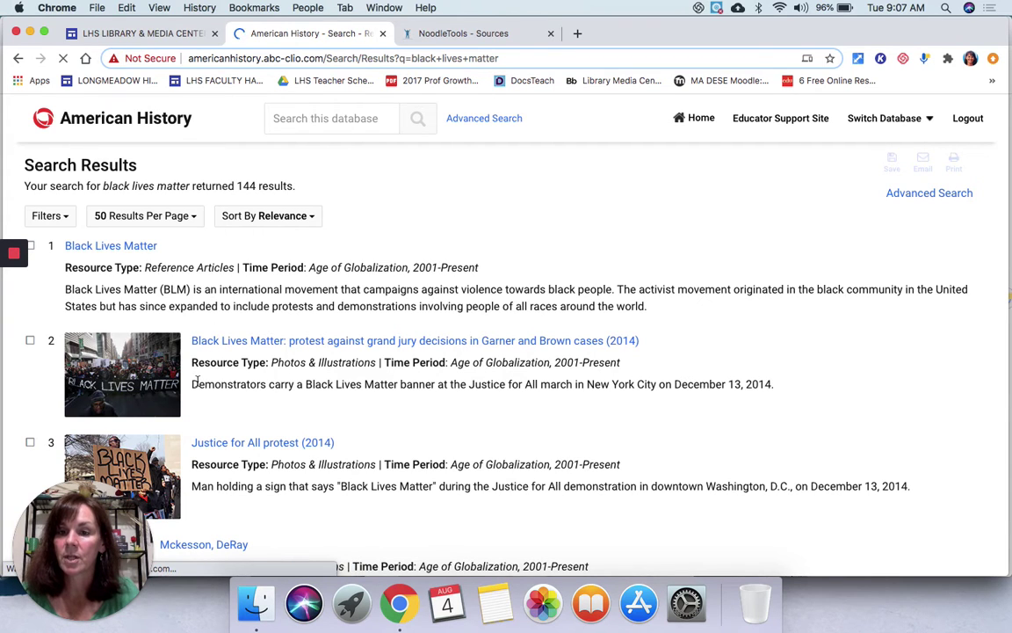
Step: Browse the results, keep relevance sort order, and open the 'Black Lives Matter' article
{"action": "scroll", "coordinate": [265, 382], "scroll_direction": "down", "scroll_amount": 1}
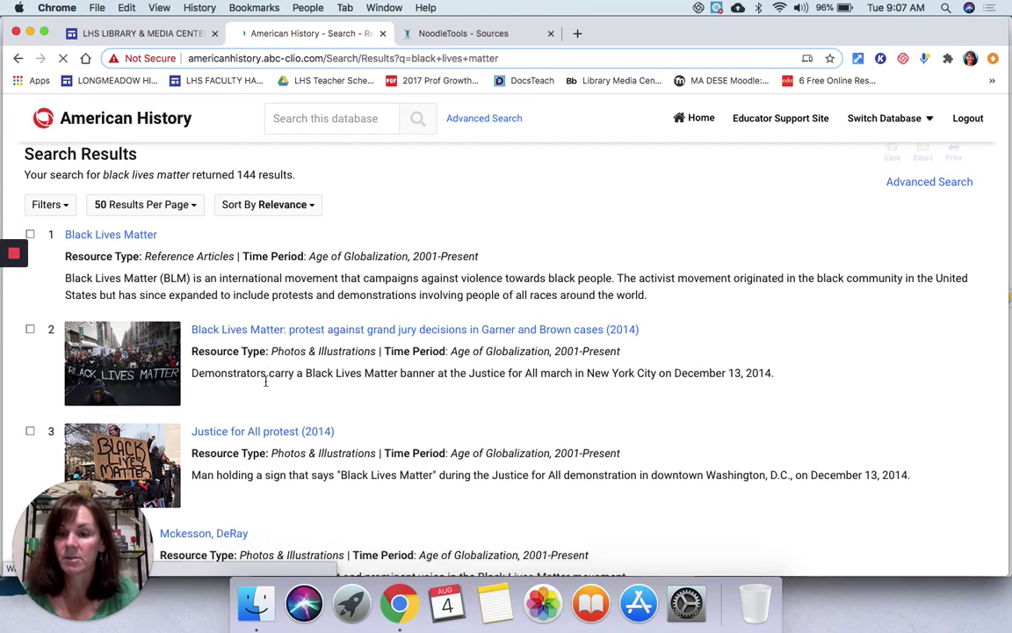
{"action": "scroll", "coordinate": [266, 382], "scroll_direction": "down", "scroll_amount": 10}
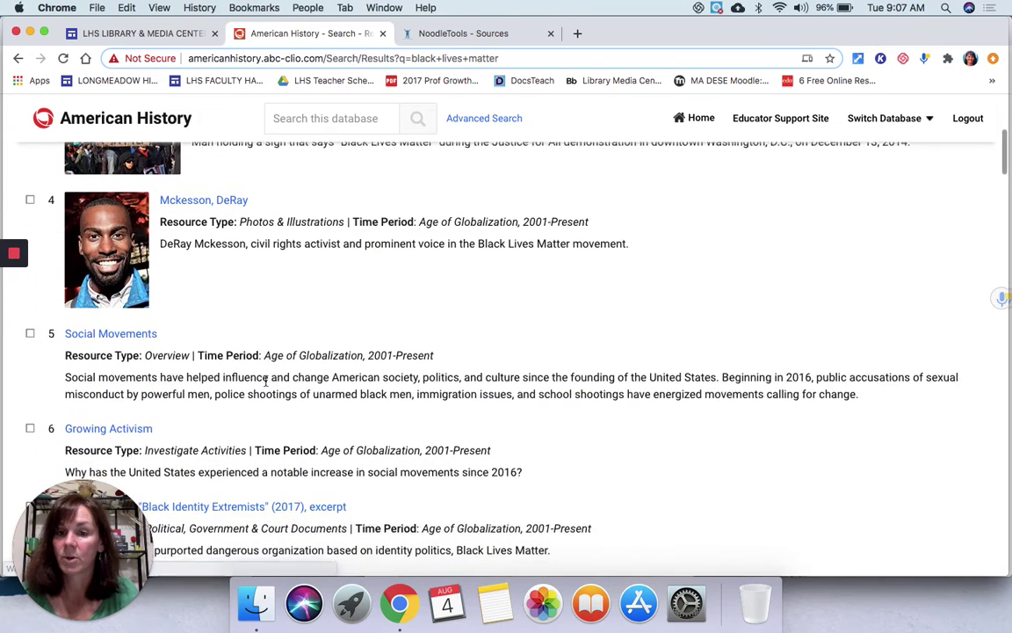
{"action": "scroll", "coordinate": [266, 381], "scroll_direction": "down", "scroll_amount": 1}
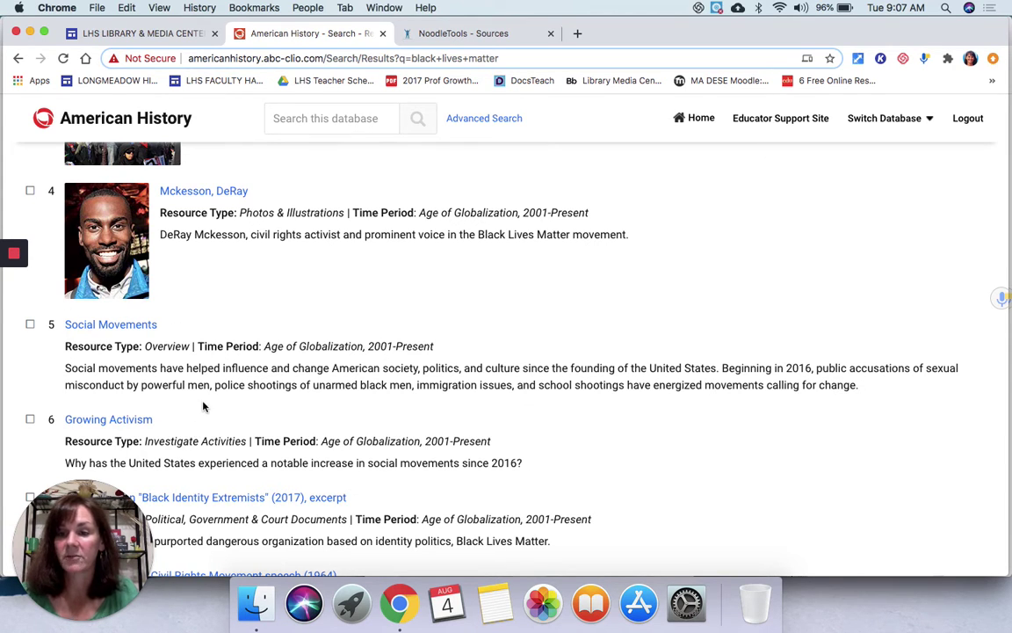
{"action": "scroll", "coordinate": [203, 405], "scroll_direction": "up", "scroll_amount": 5}
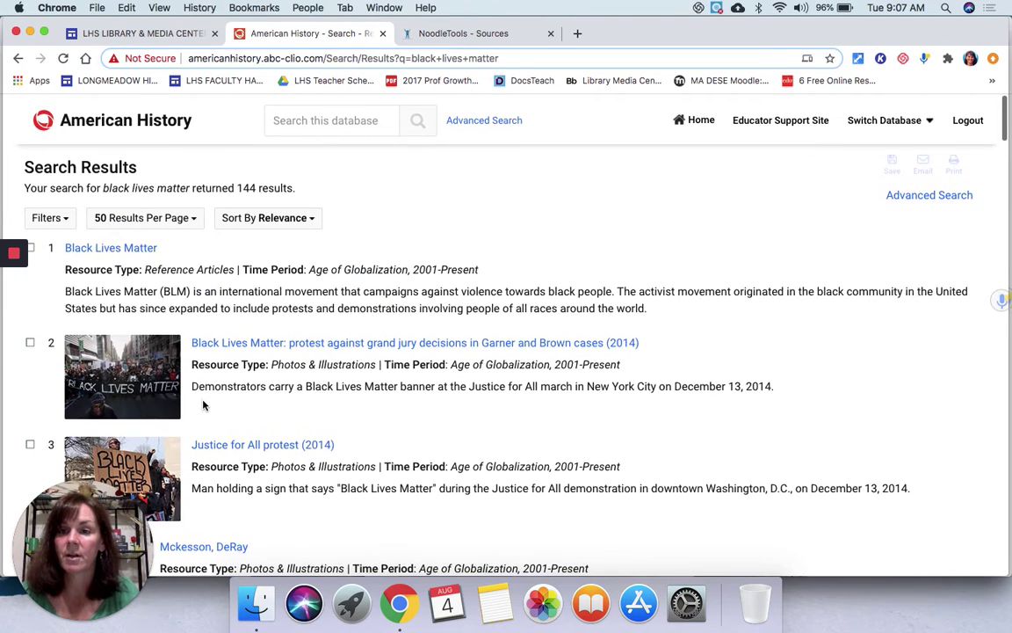
{"action": "left_click", "coordinate": [311, 218]}
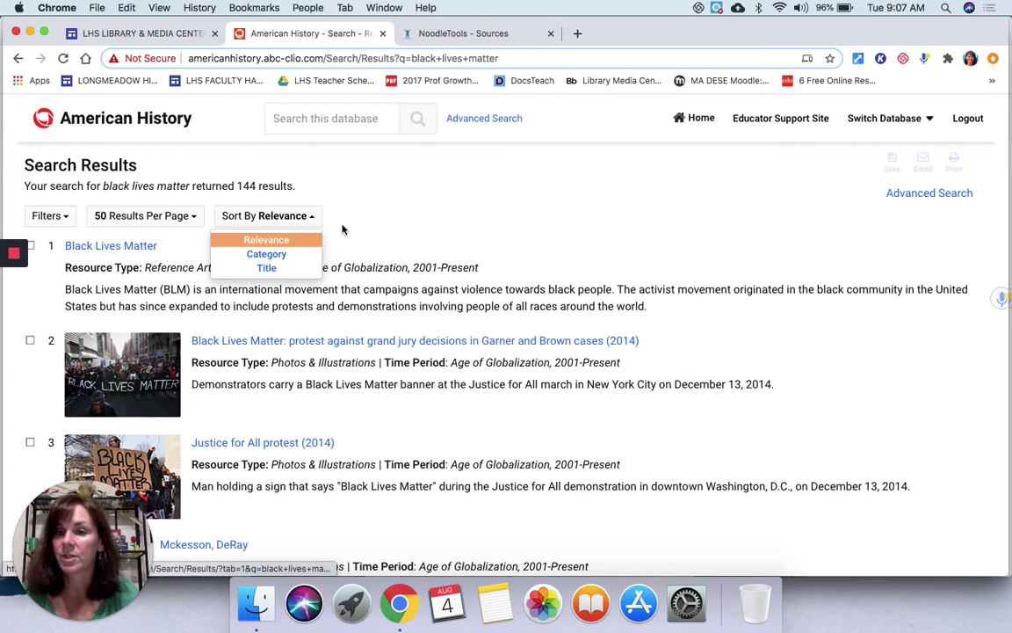
{"action": "left_click", "coordinate": [332, 220]}
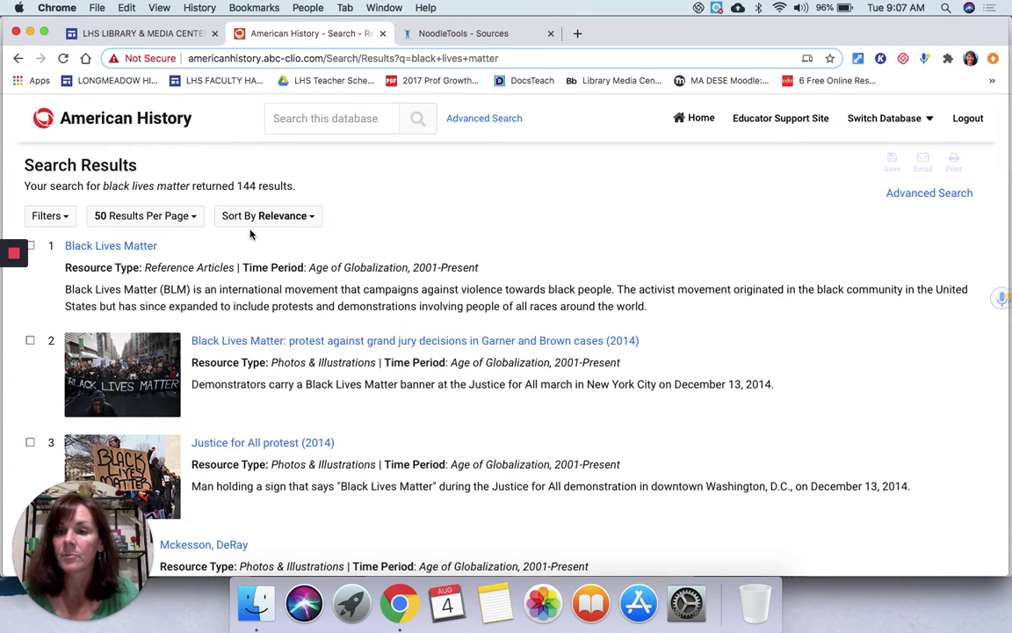
{"action": "left_click", "coordinate": [126, 250]}
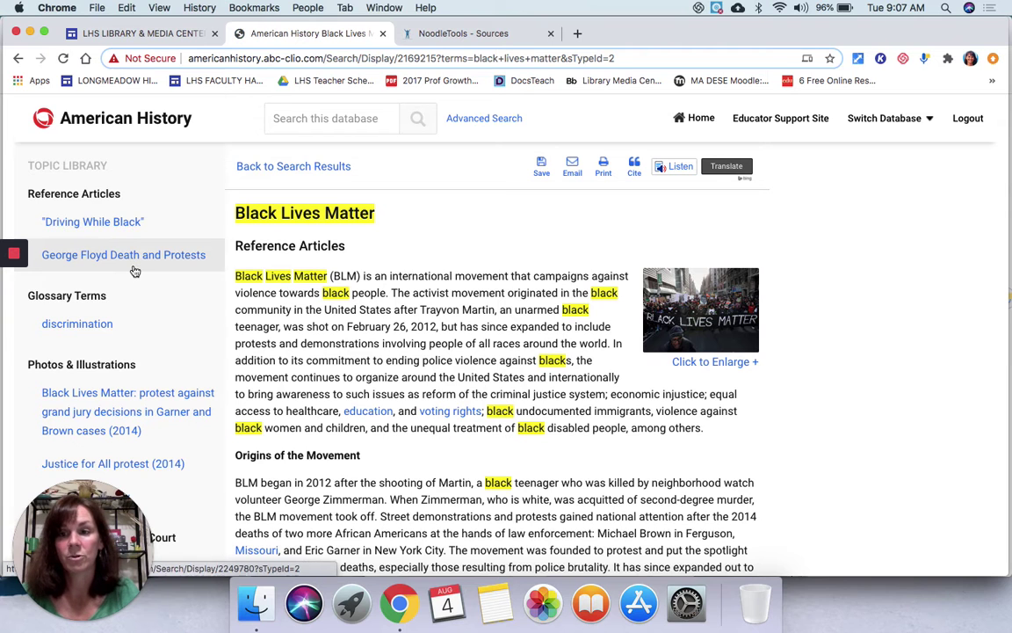
Step: Read through the Black Lives Matter article down to its MLA citation, then return to the top
{"action": "scroll", "coordinate": [134, 271], "scroll_direction": "down", "scroll_amount": 1}
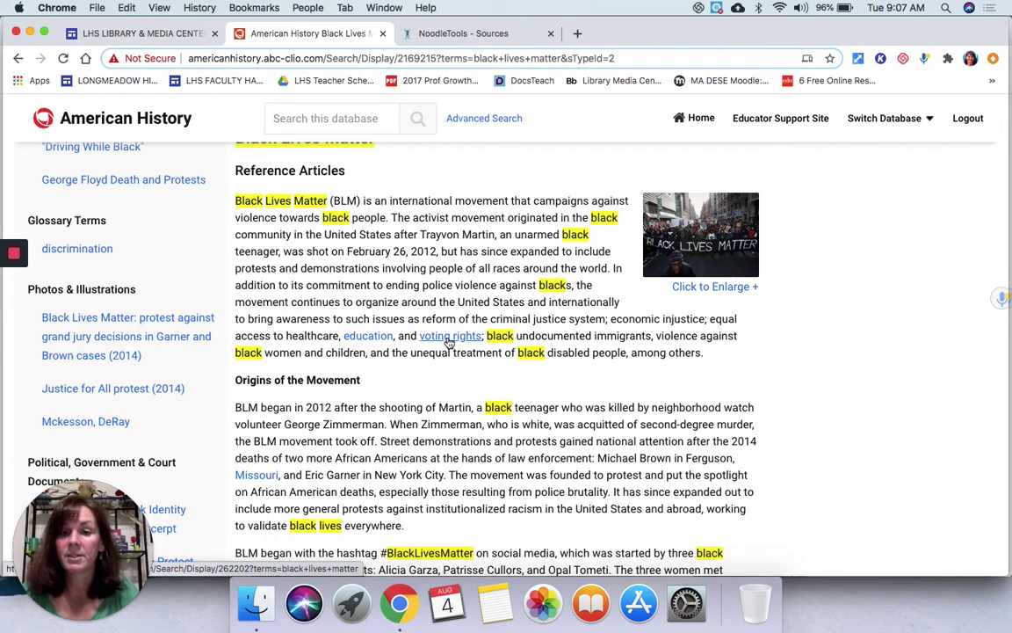
{"action": "scroll", "coordinate": [449, 343], "scroll_direction": "down", "scroll_amount": 5}
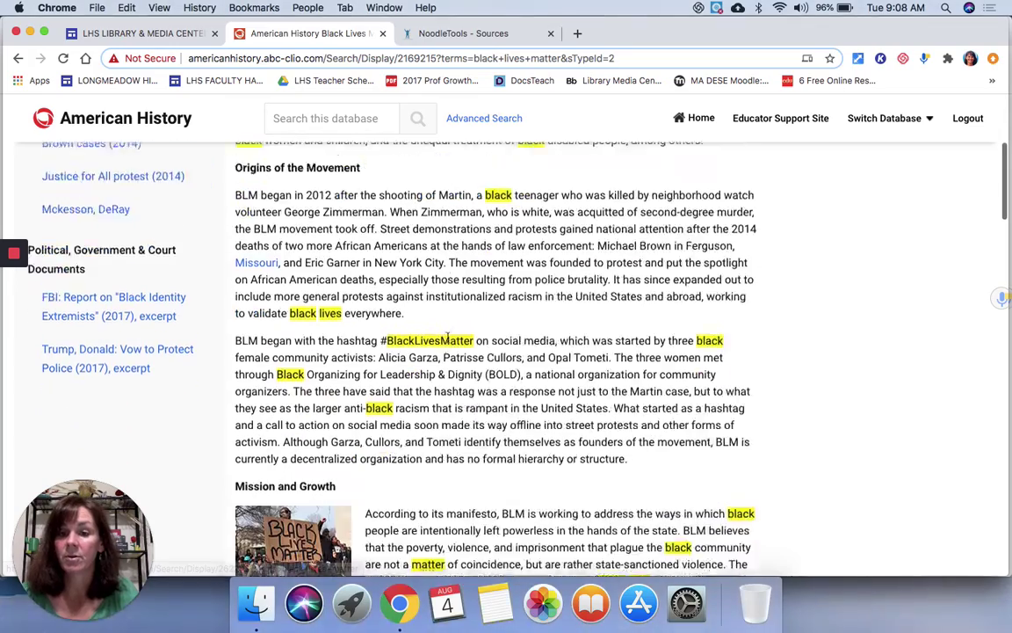
{"action": "scroll", "coordinate": [449, 338], "scroll_direction": "down", "scroll_amount": 10}
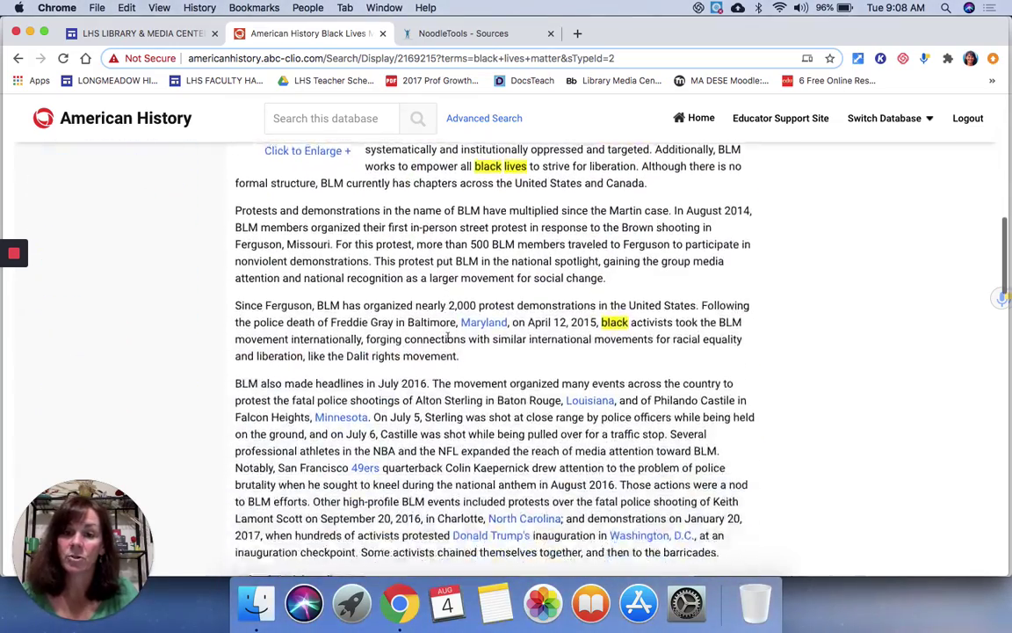
{"action": "scroll", "coordinate": [449, 339], "scroll_direction": "down", "scroll_amount": 3}
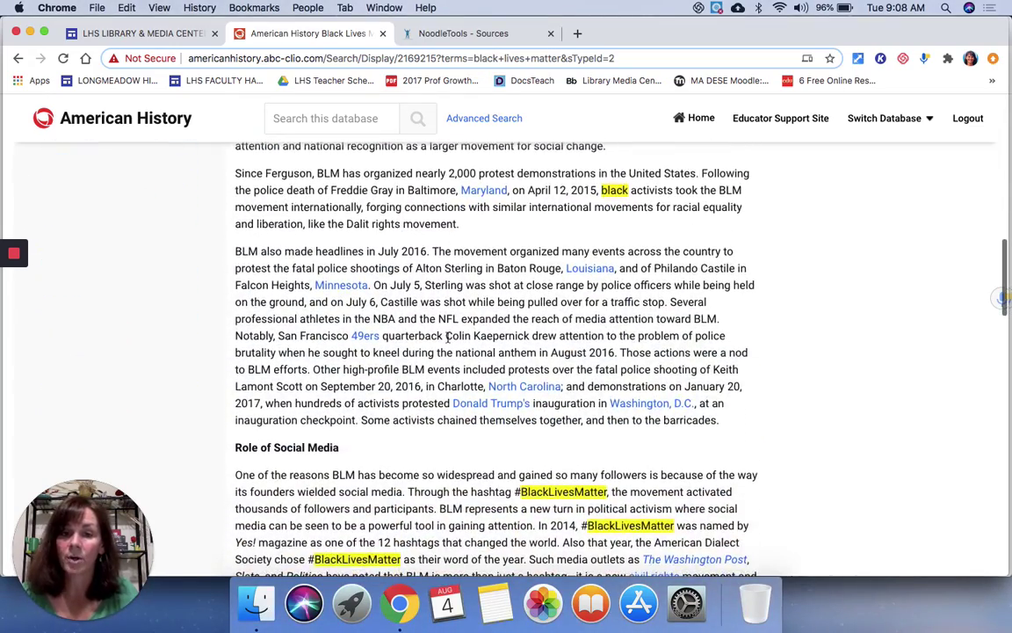
{"action": "scroll", "coordinate": [448, 338], "scroll_direction": "down", "scroll_amount": 6}
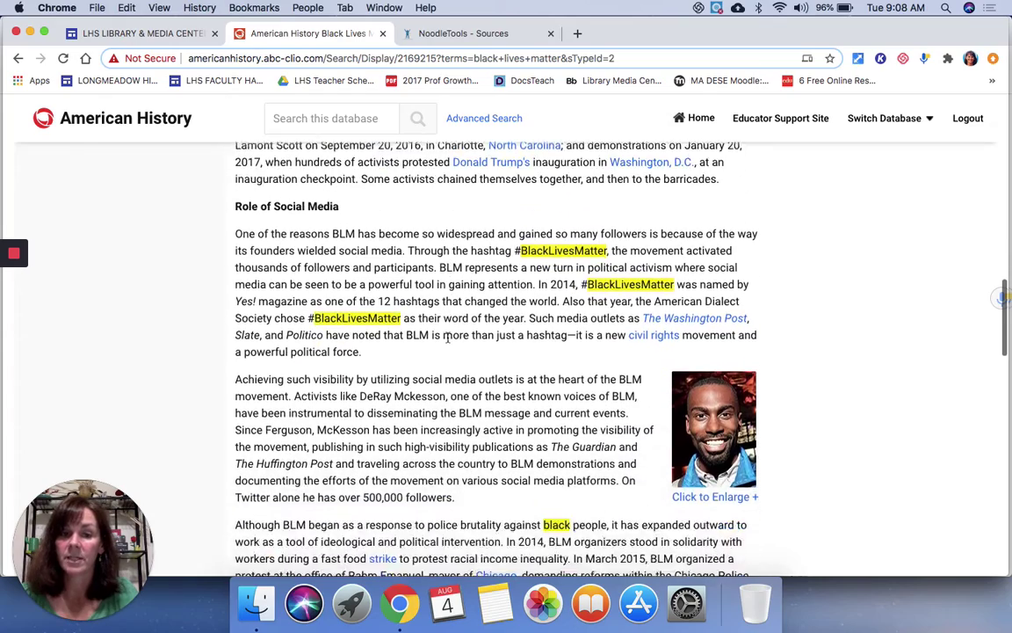
{"action": "scroll", "coordinate": [448, 339], "scroll_direction": "down", "scroll_amount": 12}
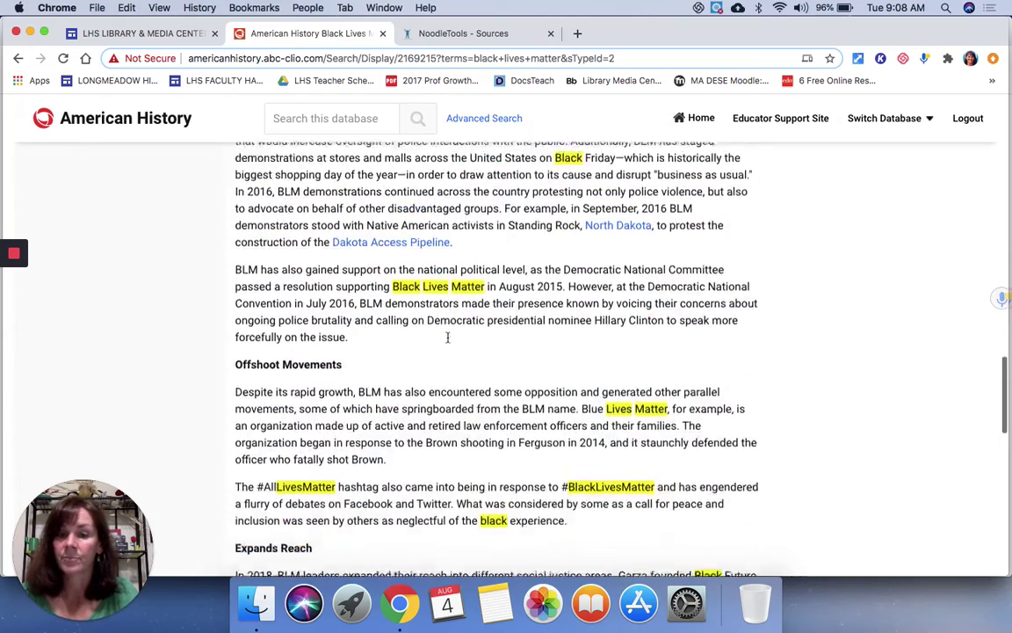
{"action": "scroll", "coordinate": [448, 338], "scroll_direction": "down", "scroll_amount": 14}
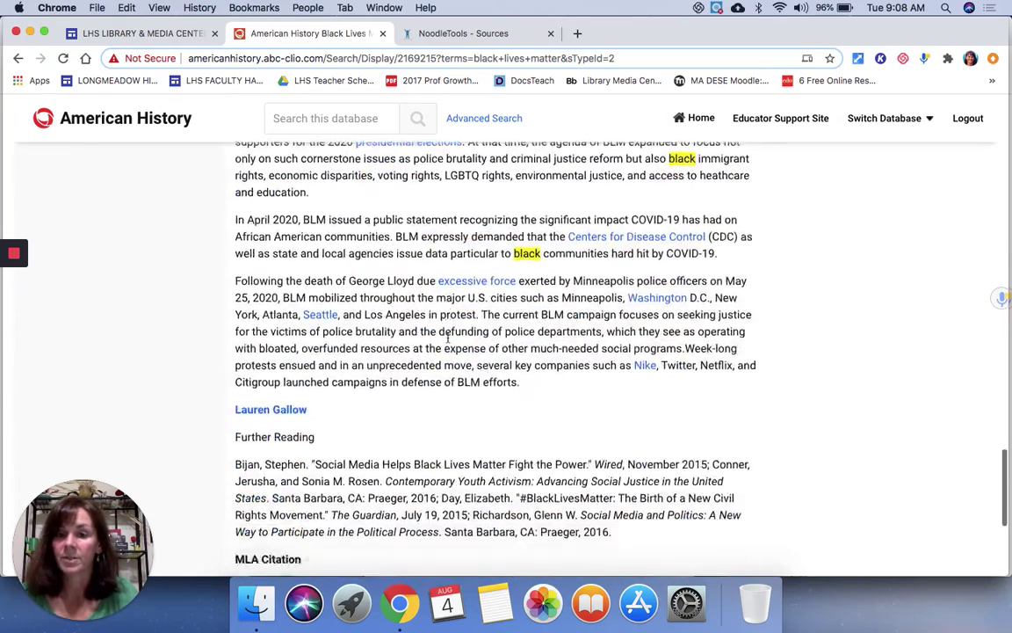
{"action": "scroll", "coordinate": [449, 338], "scroll_direction": "down", "scroll_amount": 5}
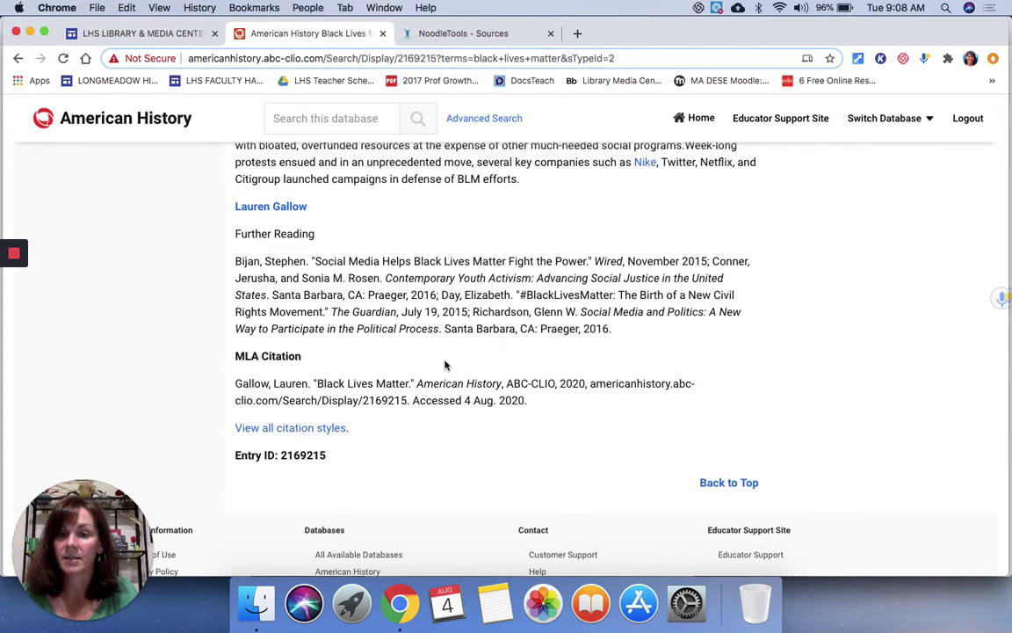
{"action": "scroll", "coordinate": [409, 371], "scroll_direction": "up", "scroll_amount": 20}
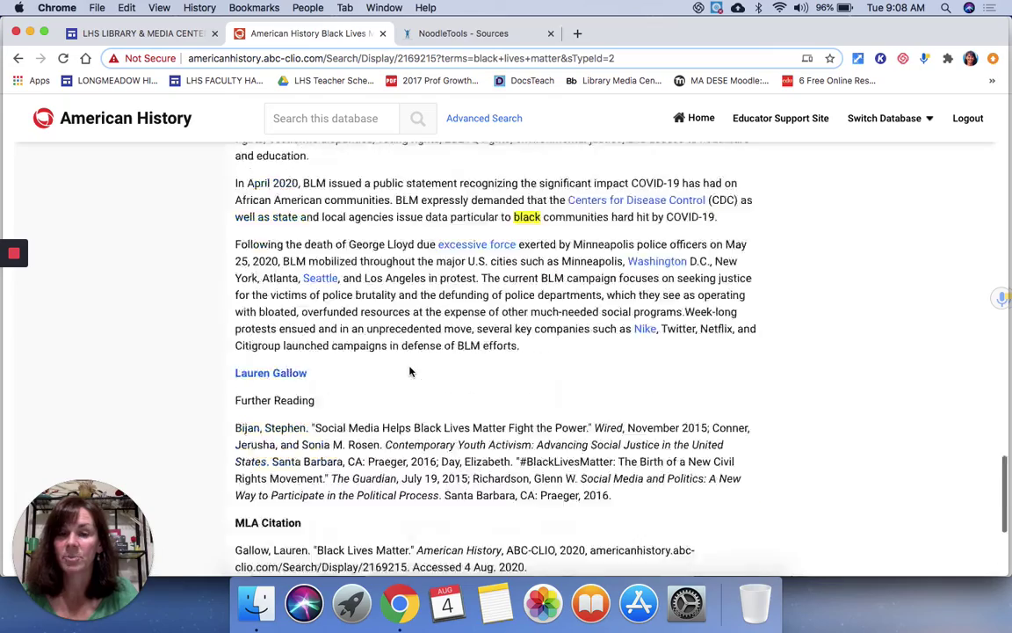
{"action": "scroll", "coordinate": [409, 367], "scroll_direction": "up", "scroll_amount": 15}
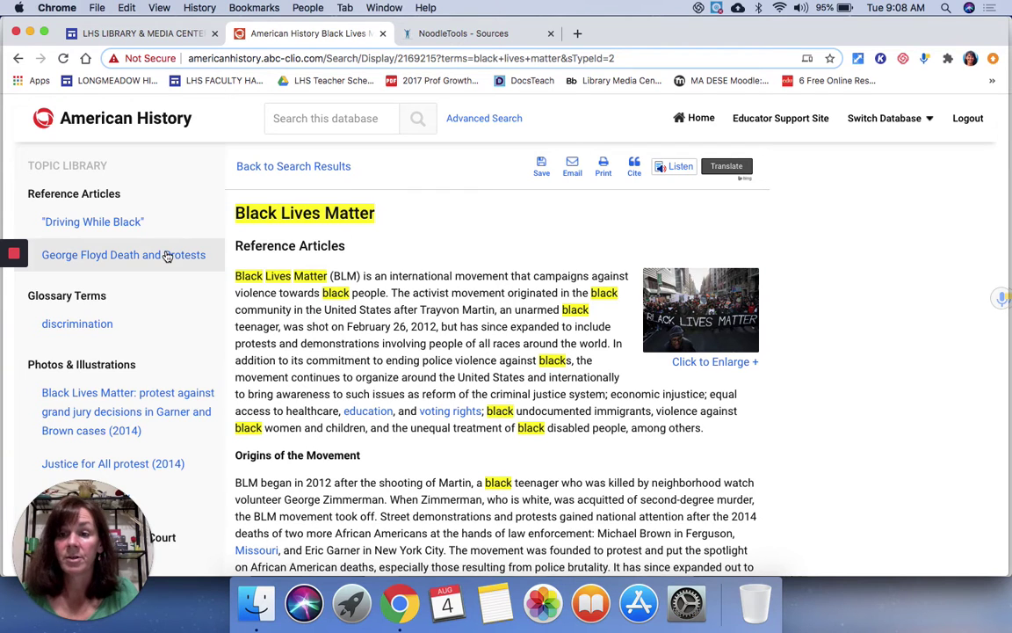
{"action": "scroll", "coordinate": [167, 255], "scroll_direction": "down", "scroll_amount": 2}
{"action": "scroll", "coordinate": [167, 256], "scroll_direction": "up", "scroll_amount": 2}
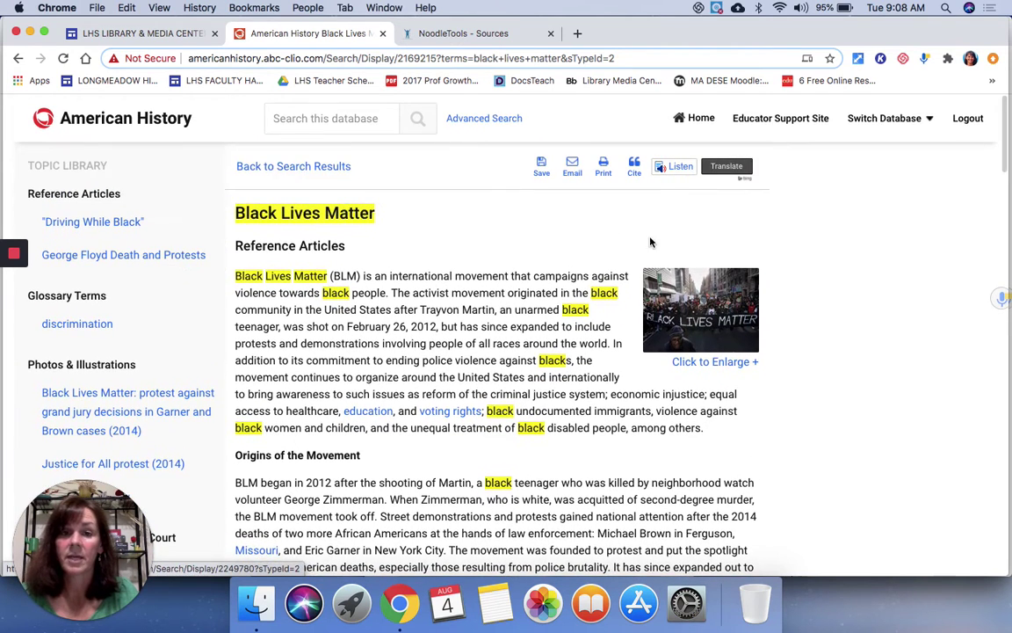
Step: Show the article's APA, Chicago and MLA citations with EasyBib, NoodleTools and RefWorks export options
{"action": "left_click", "coordinate": [634, 168]}
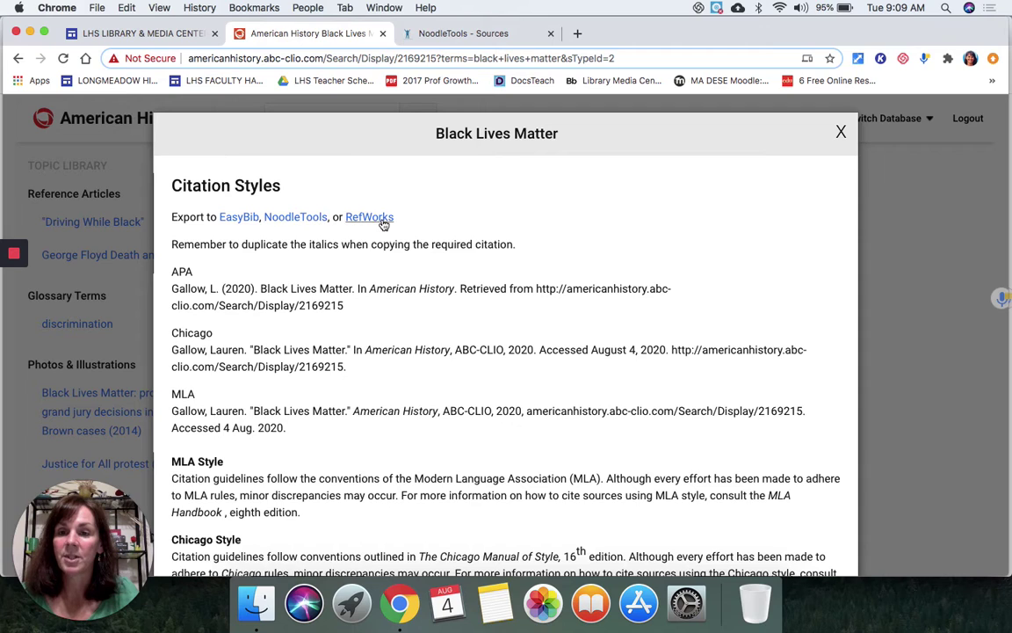
Step: Export the citation to NoodleTools into the Social Justice project, then close the import tab
{"action": "left_click", "coordinate": [294, 223]}
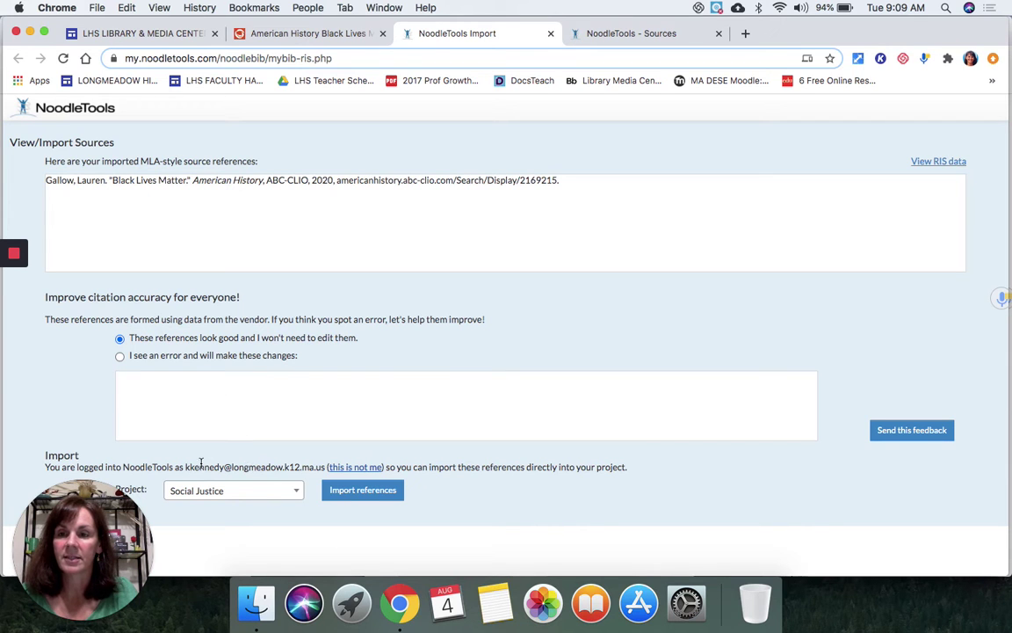
{"action": "left_click_drag", "start_coordinate": [111, 523], "coordinate": [79, 315]}
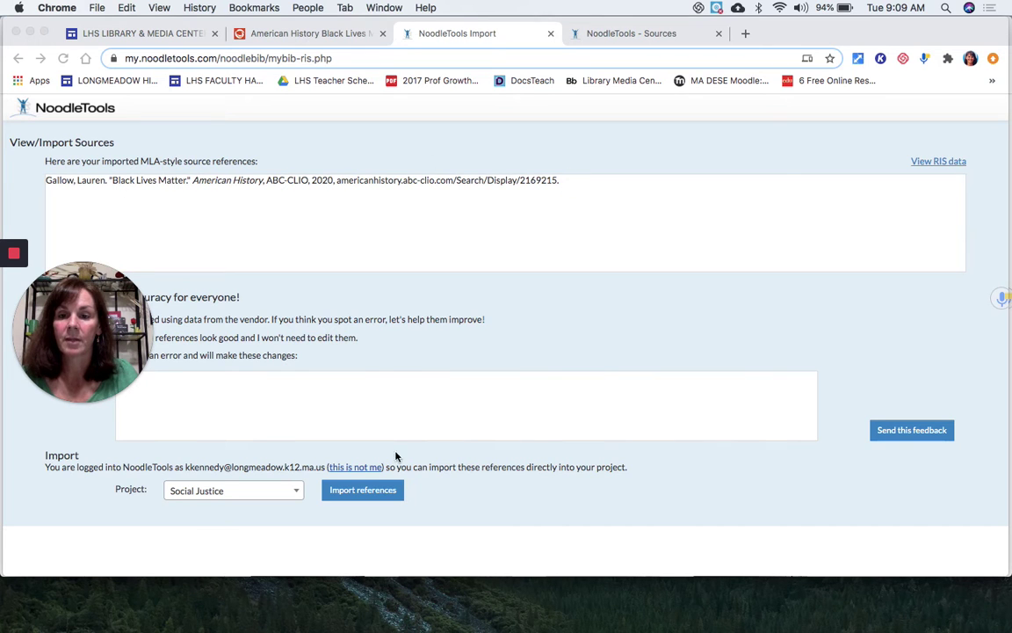
{"action": "left_click", "coordinate": [378, 495]}
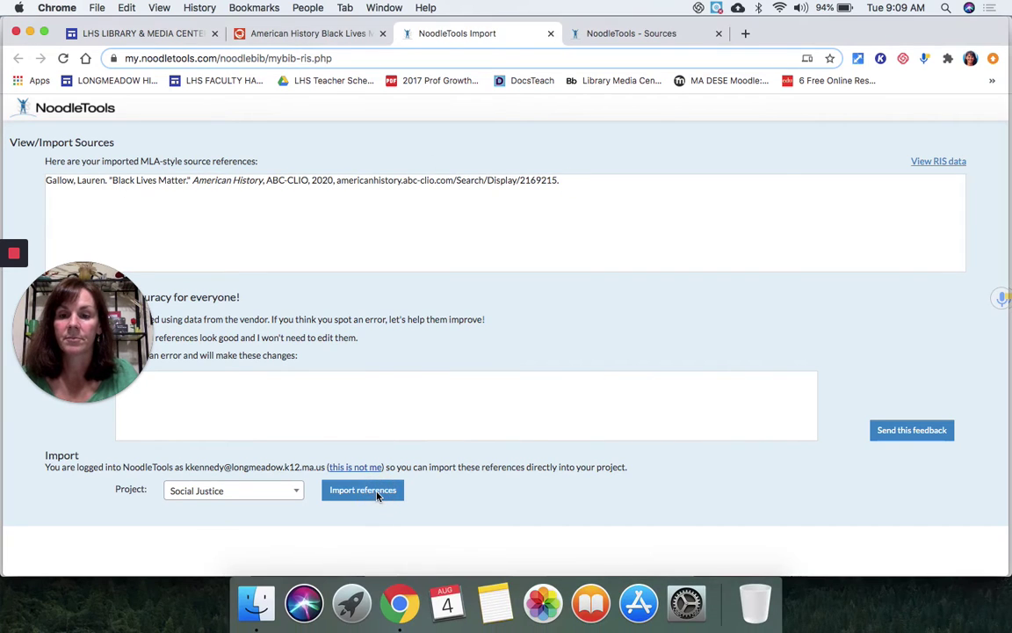
{"action": "left_click", "coordinate": [377, 495]}
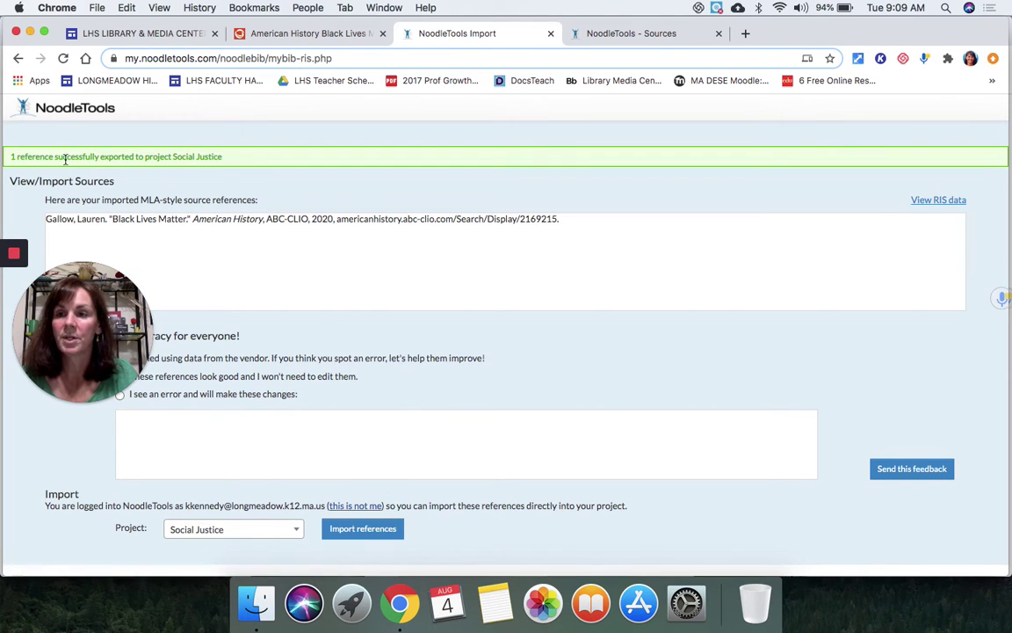
{"action": "left_click", "coordinate": [551, 35]}
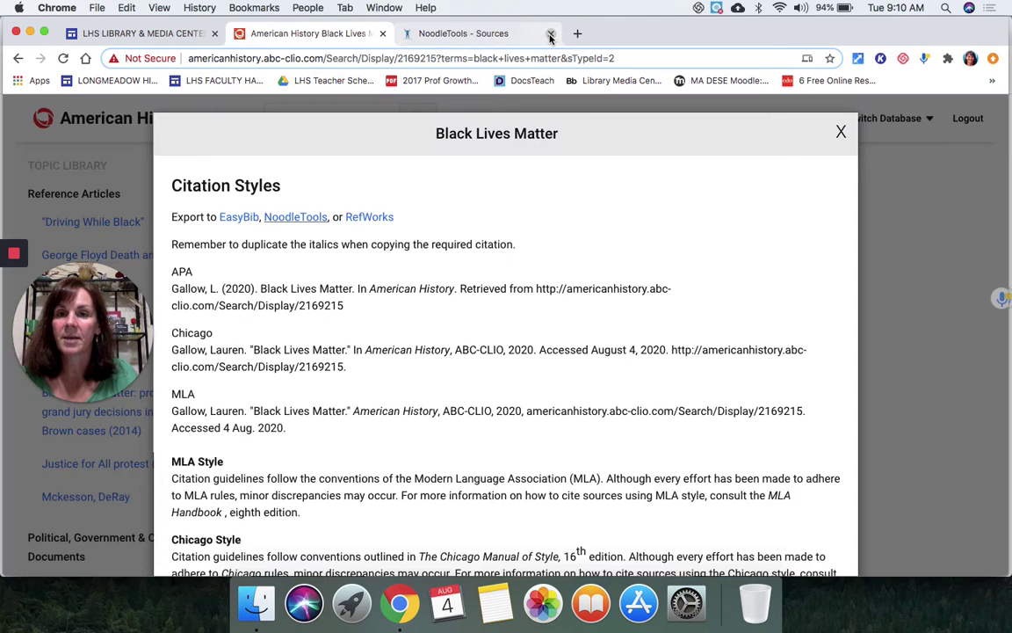
Step: Reload the Social Justice (MLA) project's NoodleTools Sources tab to refresh its source list
{"action": "left_click", "coordinate": [467, 35]}
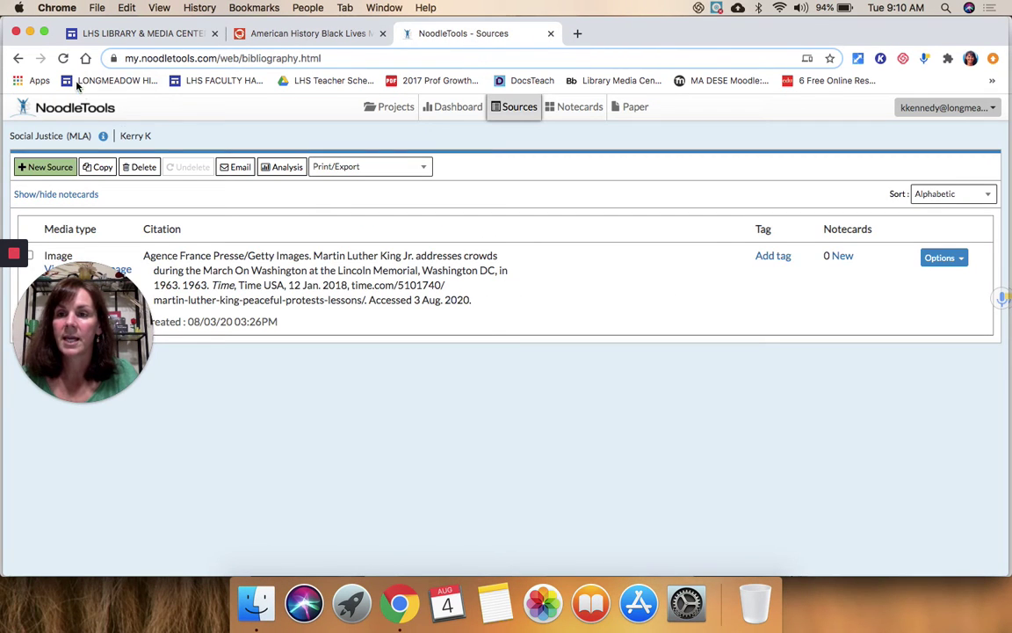
{"action": "left_click_drag", "start_coordinate": [96, 285], "coordinate": [76, 408]}
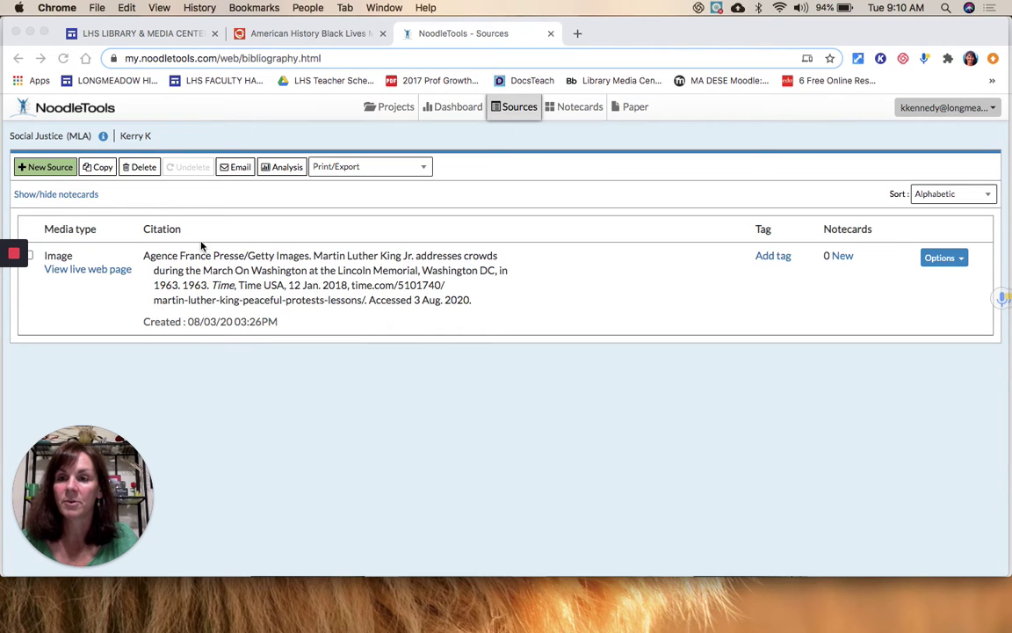
{"action": "left_click", "coordinate": [168, 190]}
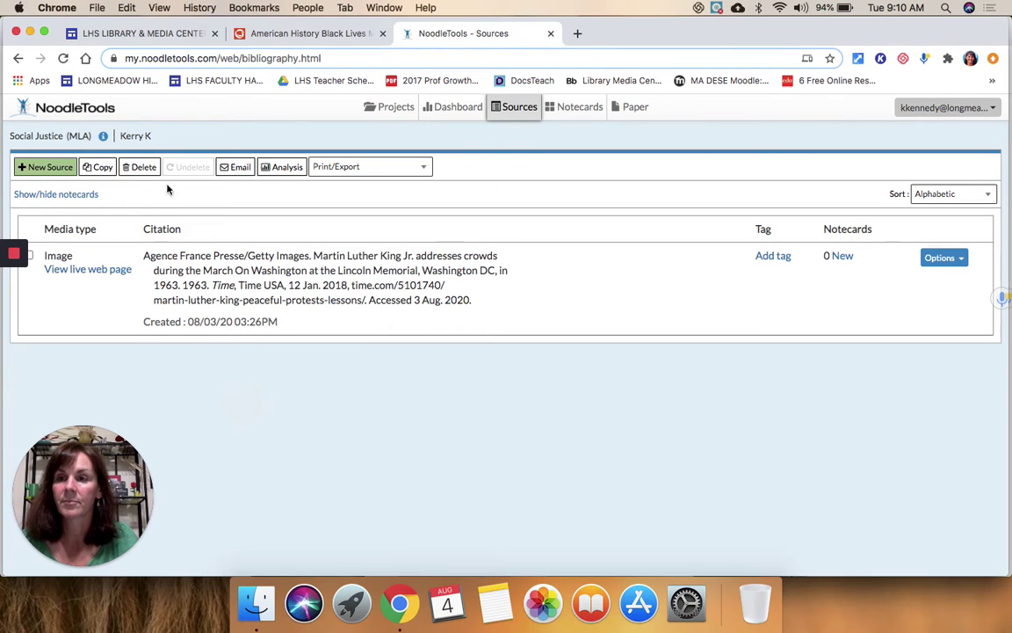
{"action": "left_click", "coordinate": [62, 59]}
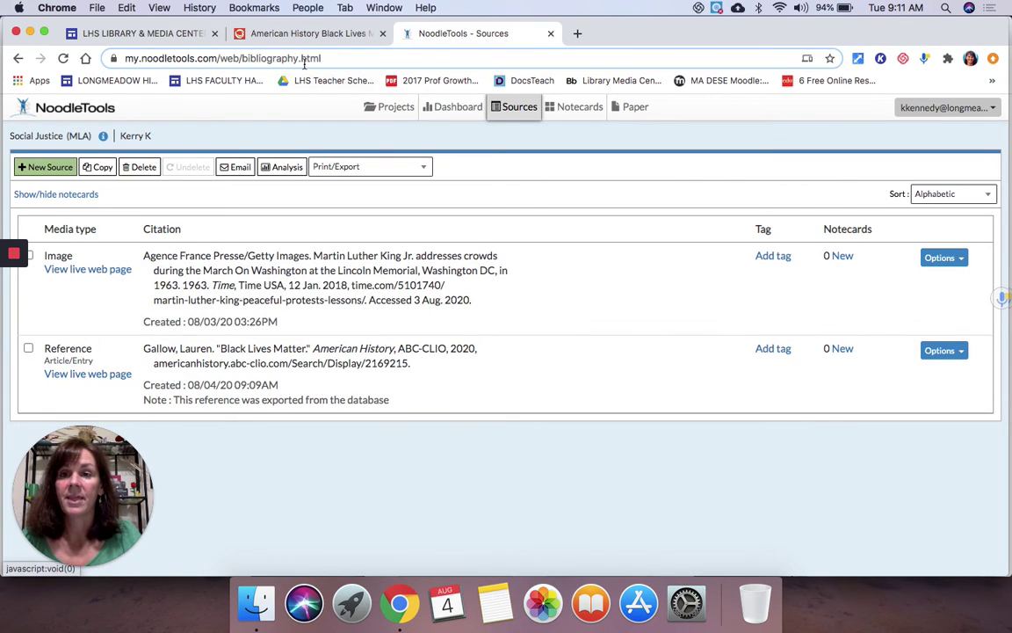
Step: Close the Black Lives Matter citation window in American History and go back to the 'black lives matter' results
{"action": "left_click", "coordinate": [288, 32]}
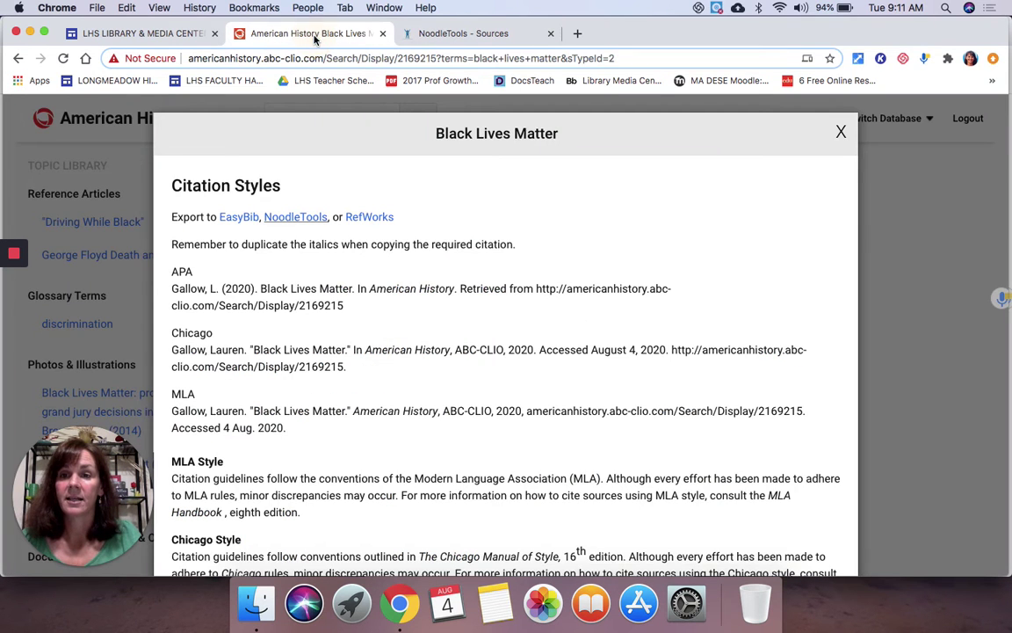
{"action": "left_click", "coordinate": [840, 133]}
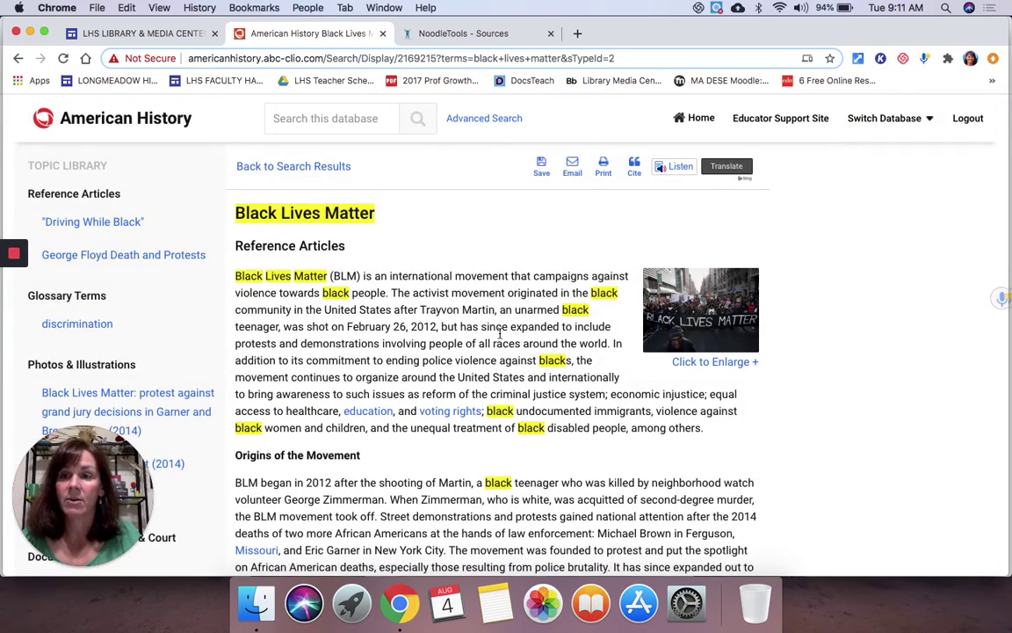
{"action": "scroll", "coordinate": [500, 334], "scroll_direction": "down", "scroll_amount": 5}
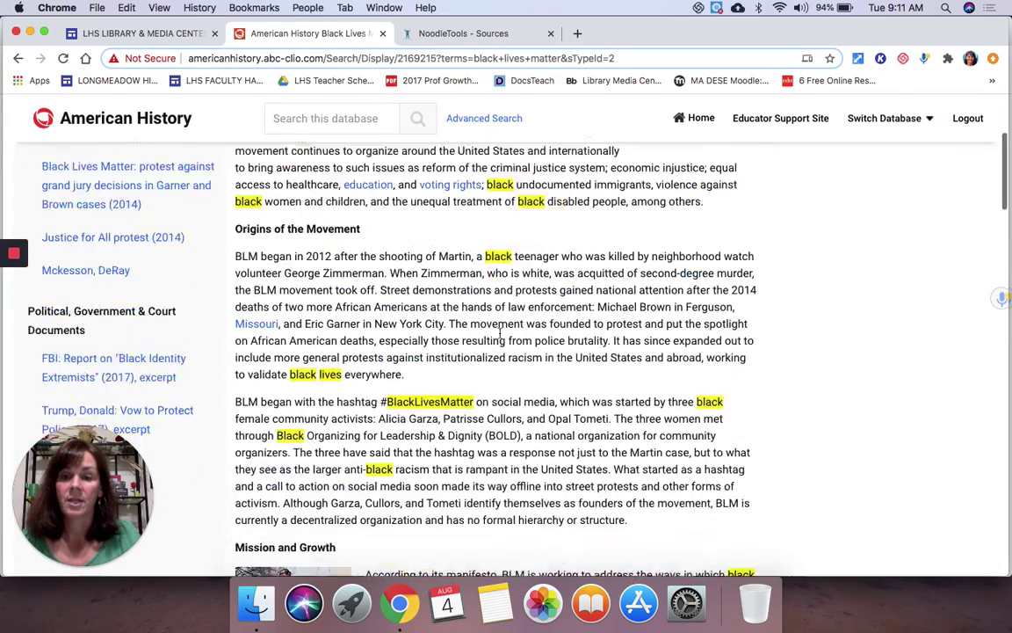
{"action": "scroll", "coordinate": [500, 334], "scroll_direction": "down", "scroll_amount": 10}
{"action": "scroll", "coordinate": [500, 334], "scroll_direction": "up", "scroll_amount": 14}
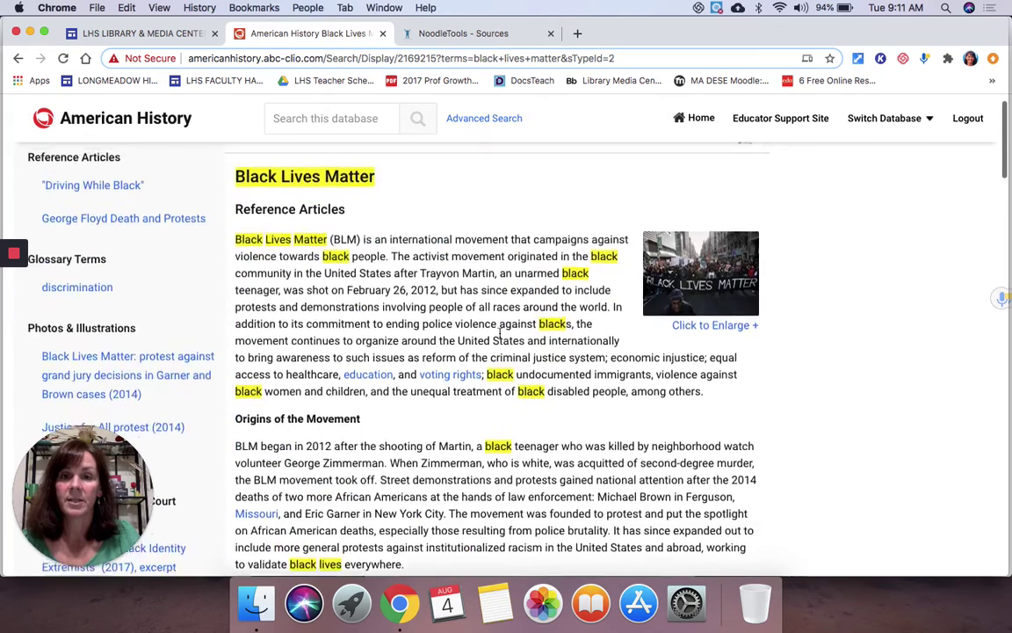
{"action": "scroll", "coordinate": [500, 334], "scroll_direction": "up", "scroll_amount": 1}
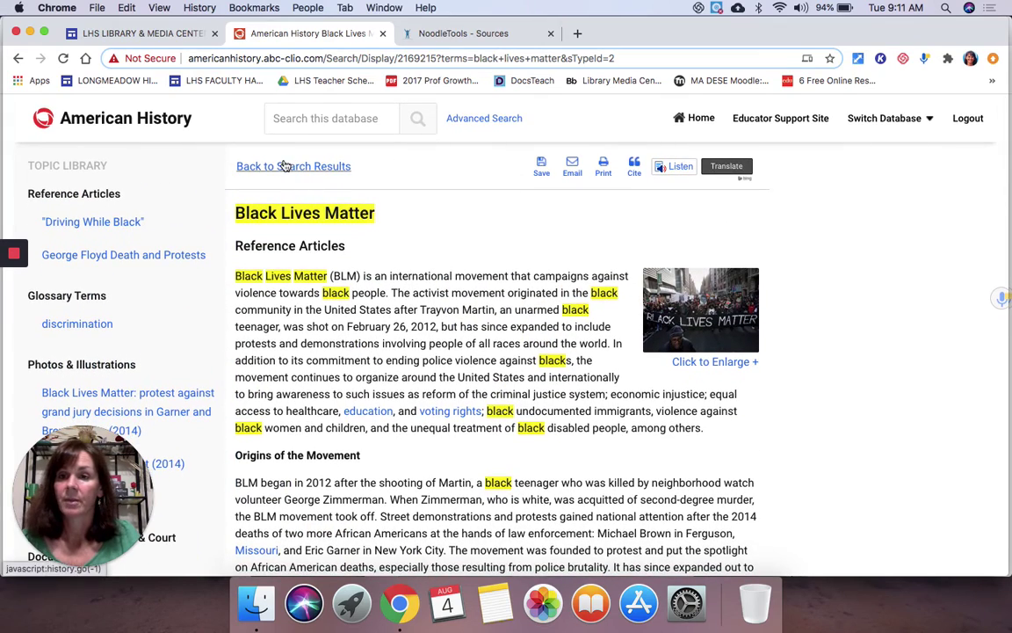
{"action": "left_click", "coordinate": [283, 169]}
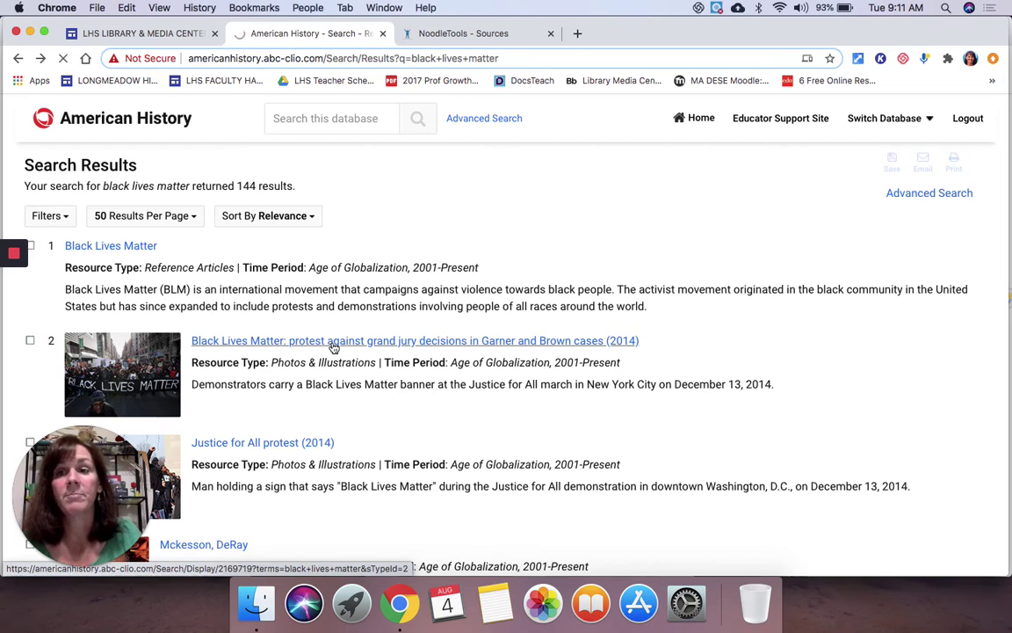
Step: Open the photo entry 'Demonstrators Protest Grand Jury Decisions in Garner and Brown Cases' and review it
{"action": "left_click", "coordinate": [334, 343]}
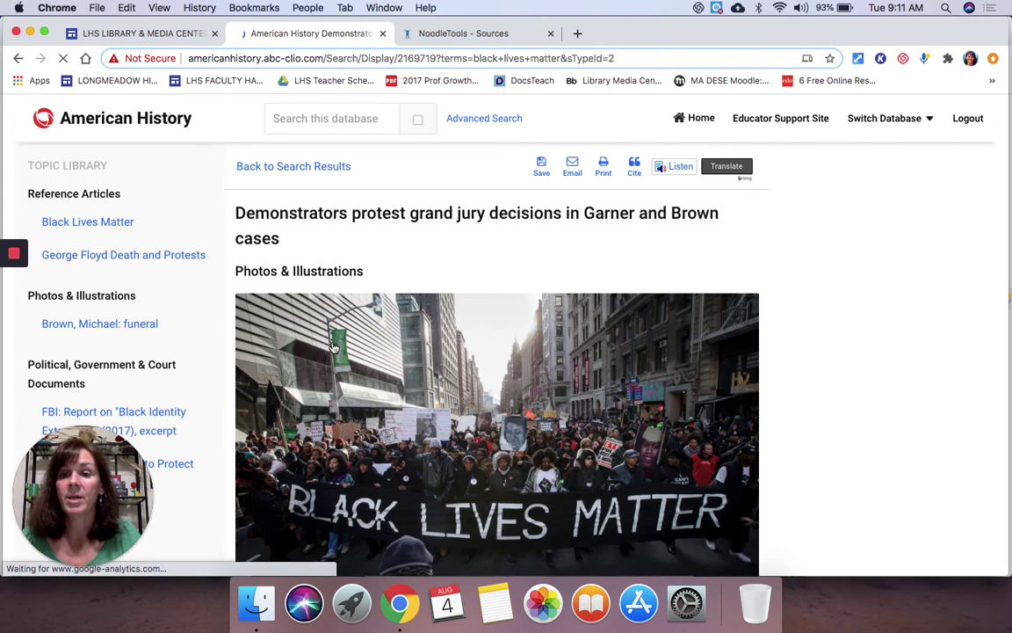
{"action": "scroll", "coordinate": [333, 348], "scroll_direction": "down", "scroll_amount": 5}
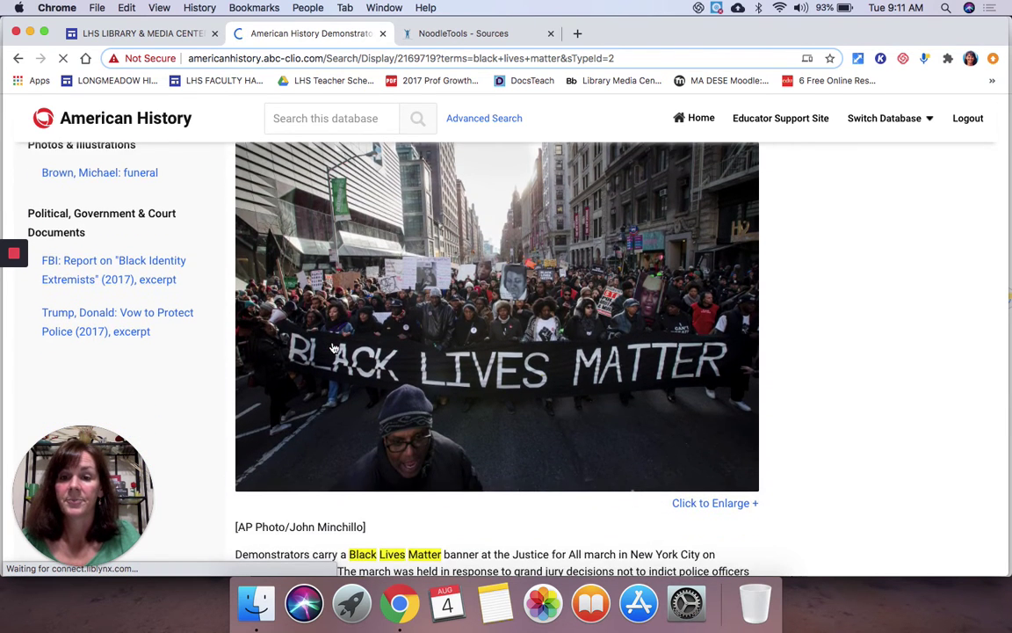
{"action": "scroll", "coordinate": [333, 348], "scroll_direction": "down", "scroll_amount": 2}
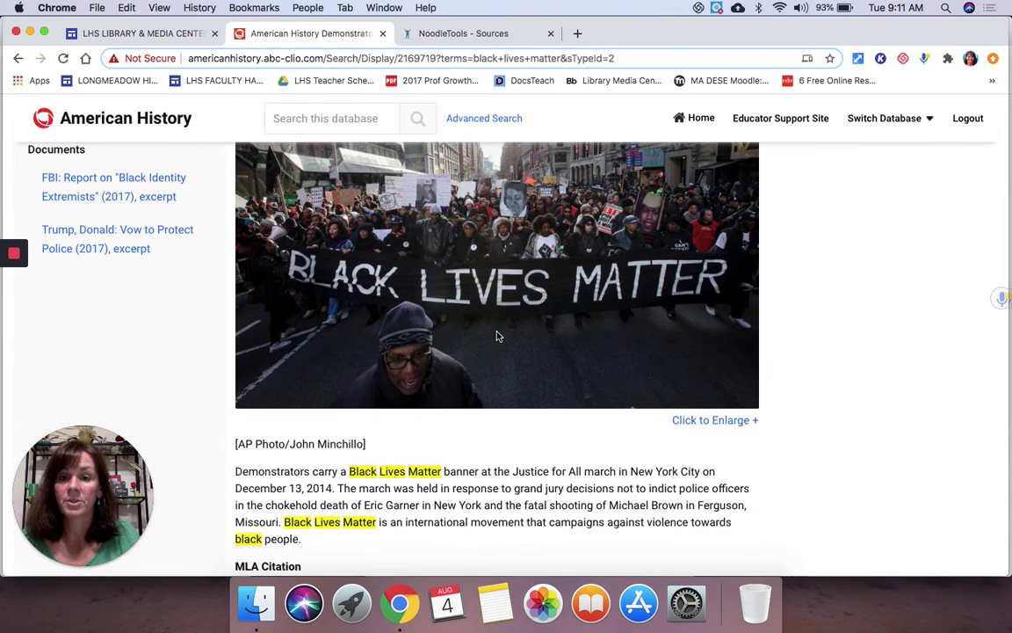
{"action": "scroll", "coordinate": [492, 246], "scroll_direction": "up", "scroll_amount": 3}
{"action": "scroll", "coordinate": [489, 281], "scroll_direction": "down", "scroll_amount": 1}
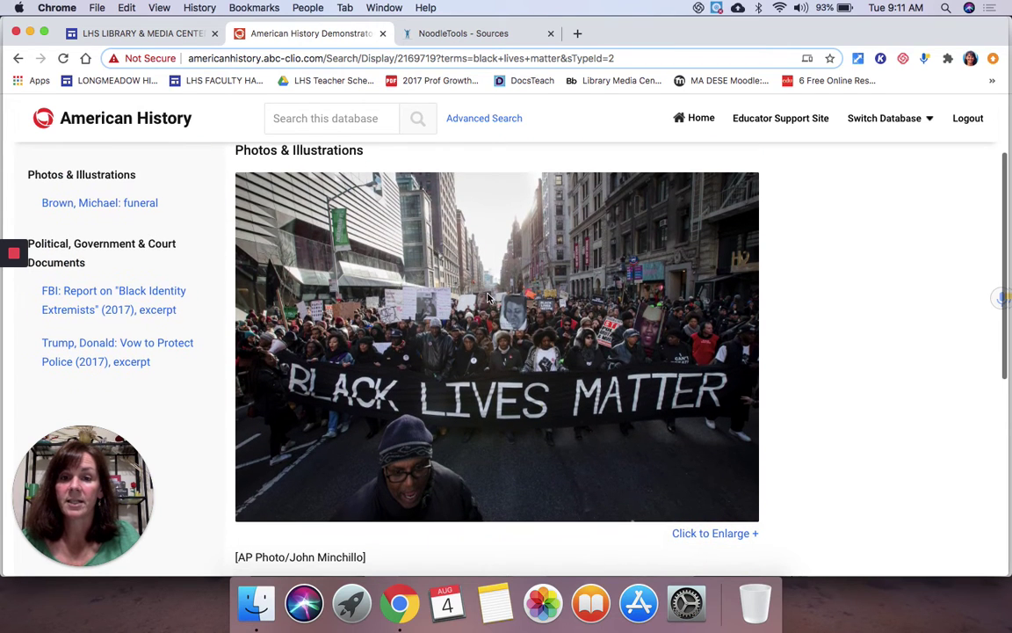
{"action": "right_click", "coordinate": [489, 297]}
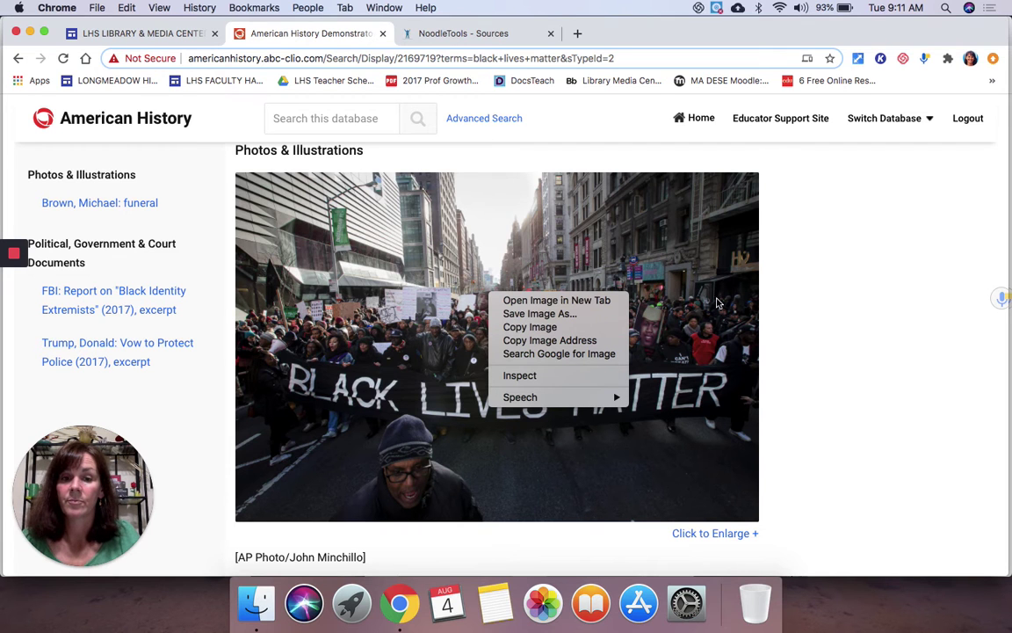
{"action": "left_click", "coordinate": [822, 310]}
{"action": "scroll", "coordinate": [355, 420], "scroll_direction": "down", "scroll_amount": 5}
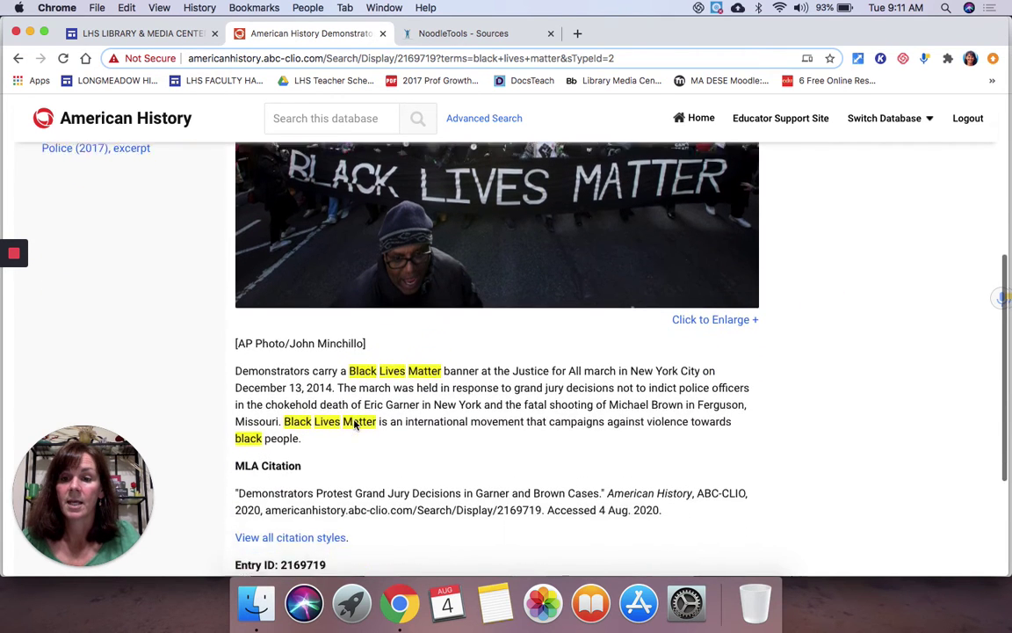
{"action": "scroll", "coordinate": [355, 422], "scroll_direction": "up", "scroll_amount": 5}
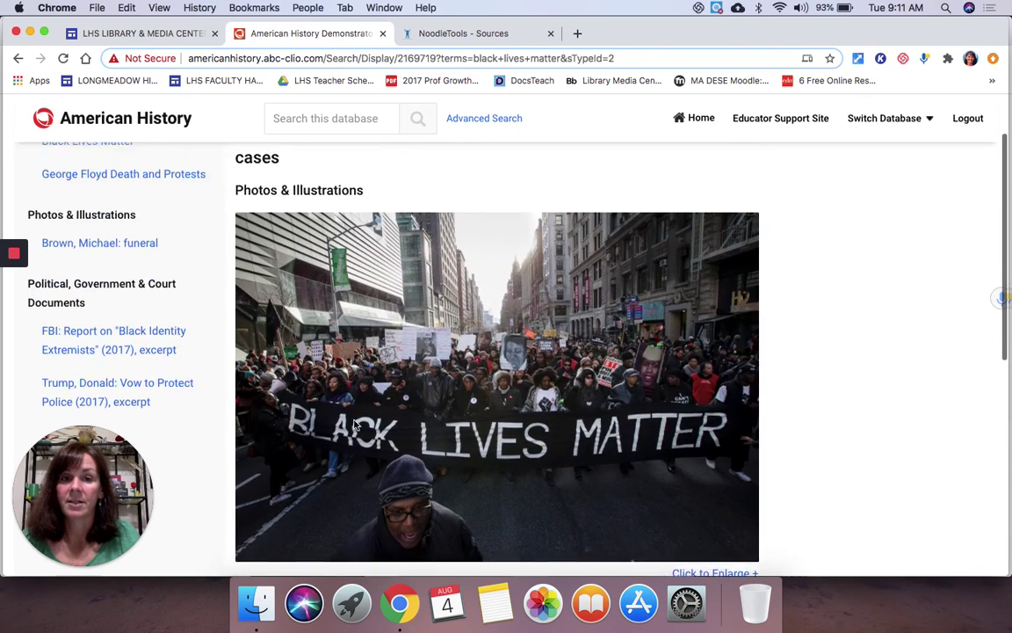
{"action": "scroll", "coordinate": [355, 425], "scroll_direction": "up", "scroll_amount": 2}
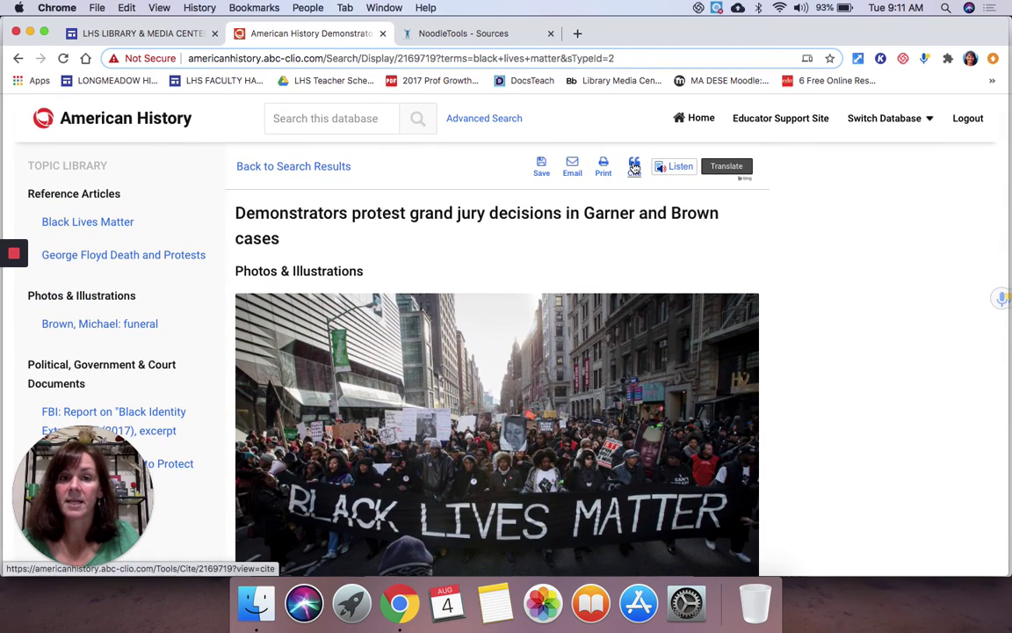
Step: Export the protest photo's citation from the Citation Styles window to NoodleTools
{"action": "left_click", "coordinate": [632, 167]}
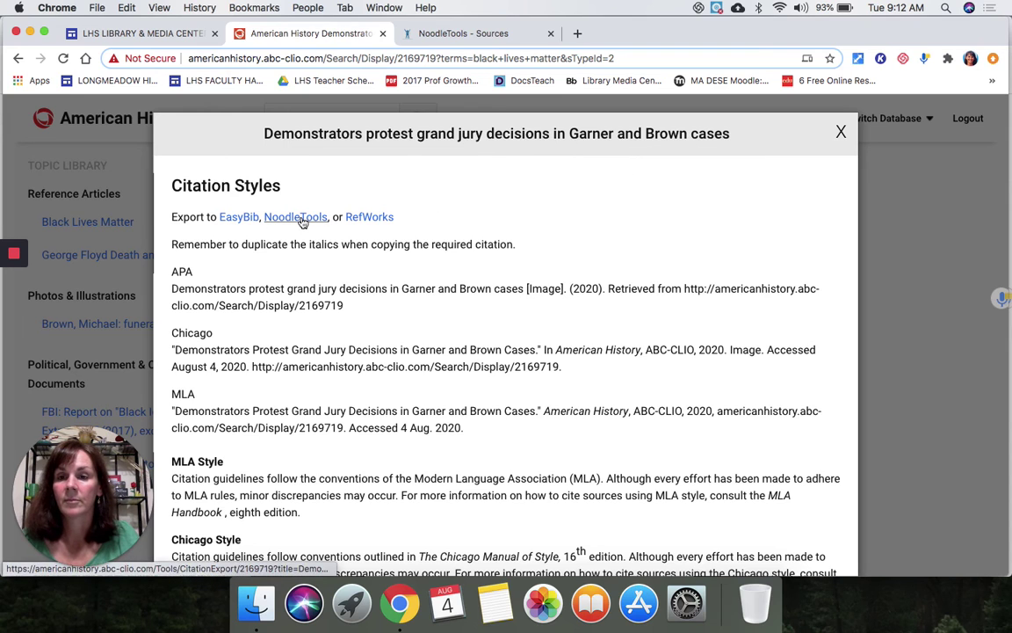
{"action": "left_click", "coordinate": [273, 218]}
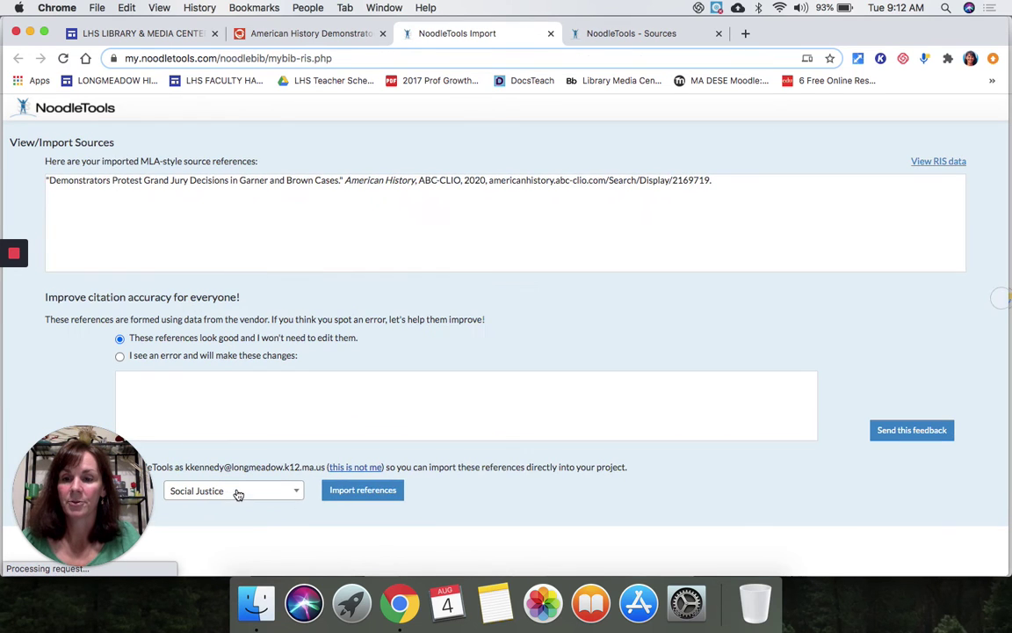
Step: Import the protest photo reference into the Social Justice project and reload its source list to show three citations
{"action": "left_click", "coordinate": [360, 497]}
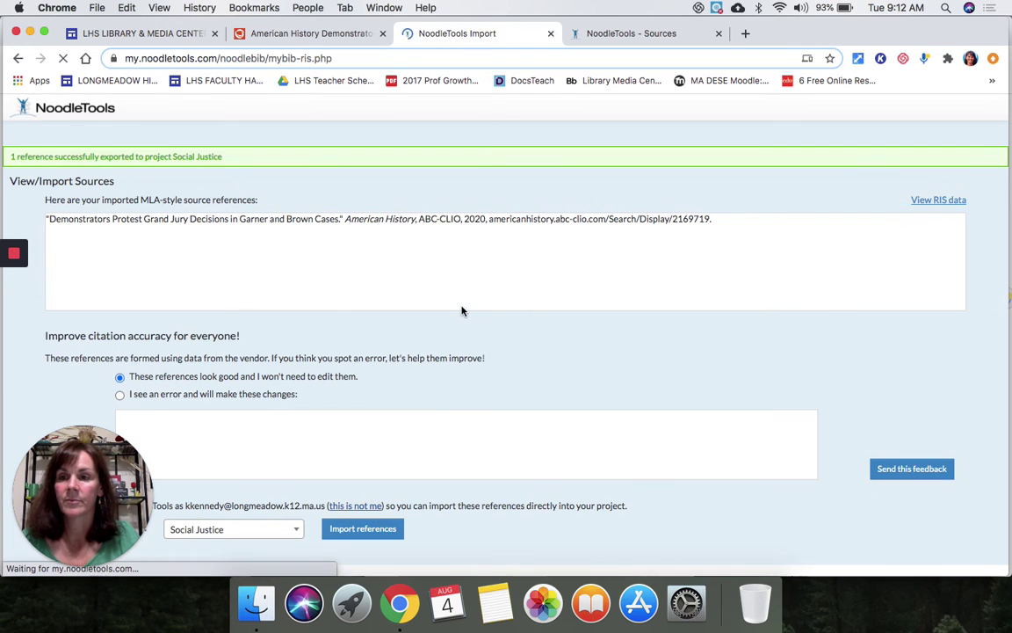
{"action": "left_click", "coordinate": [550, 34]}
{"action": "left_click", "coordinate": [491, 35]}
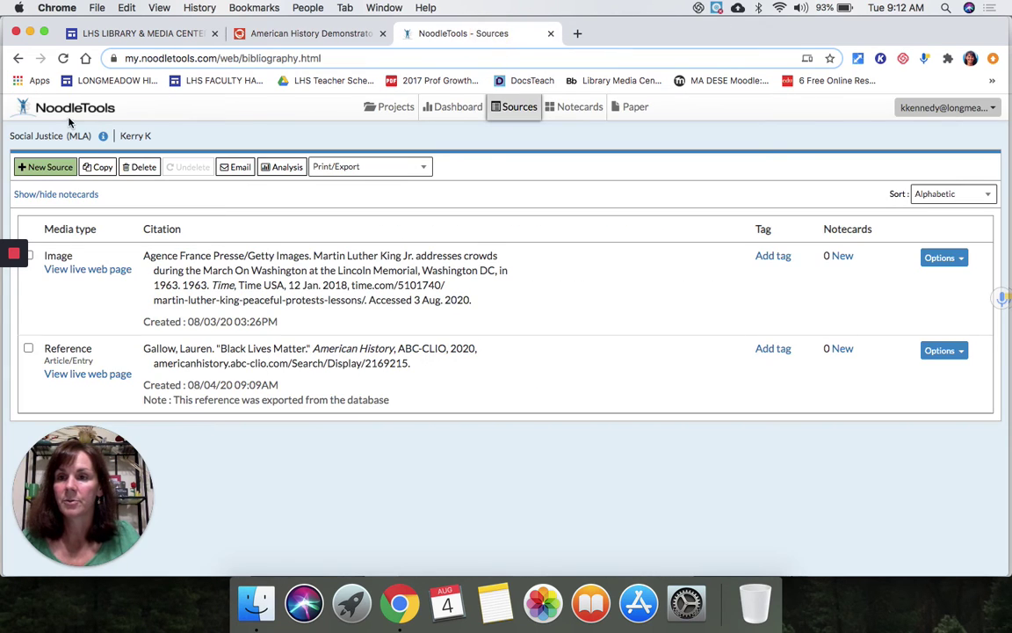
{"action": "left_click", "coordinate": [62, 59]}
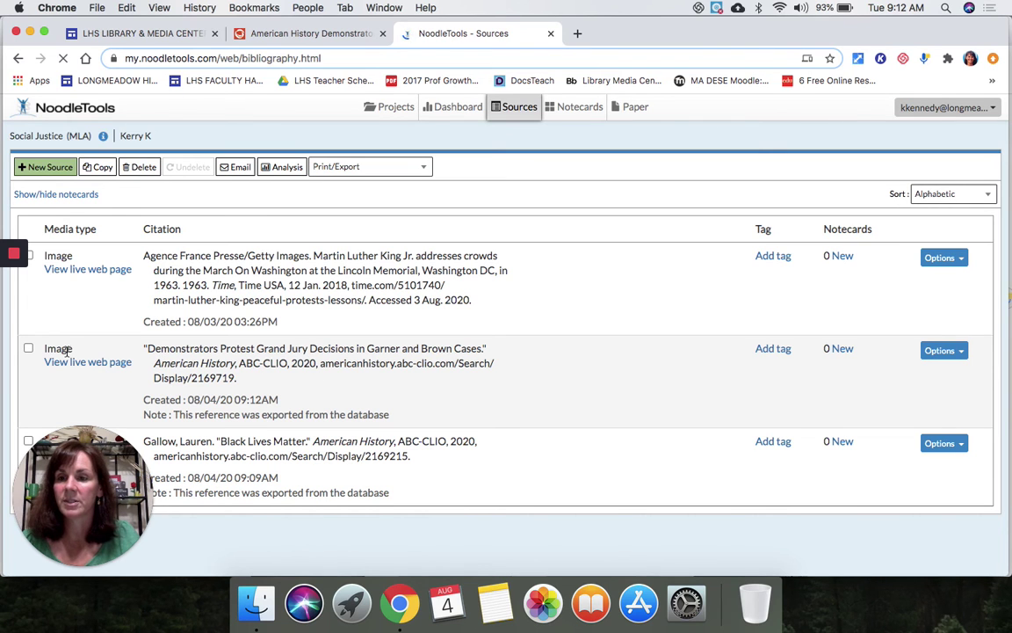
{"action": "left_click", "coordinate": [93, 467]}
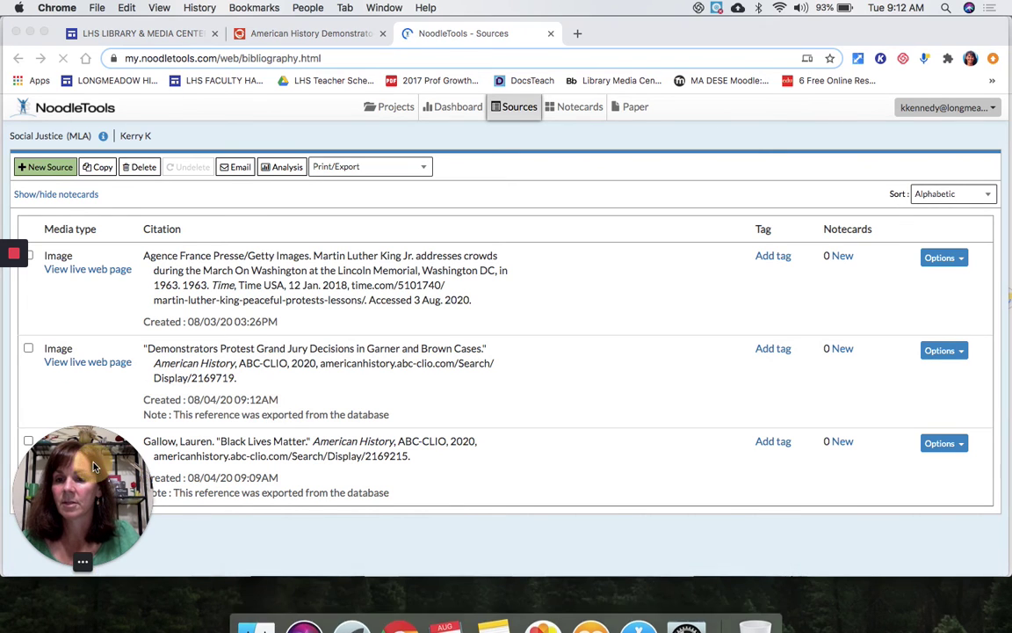
{"action": "left_click_drag", "start_coordinate": [93, 466], "coordinate": [525, 469]}
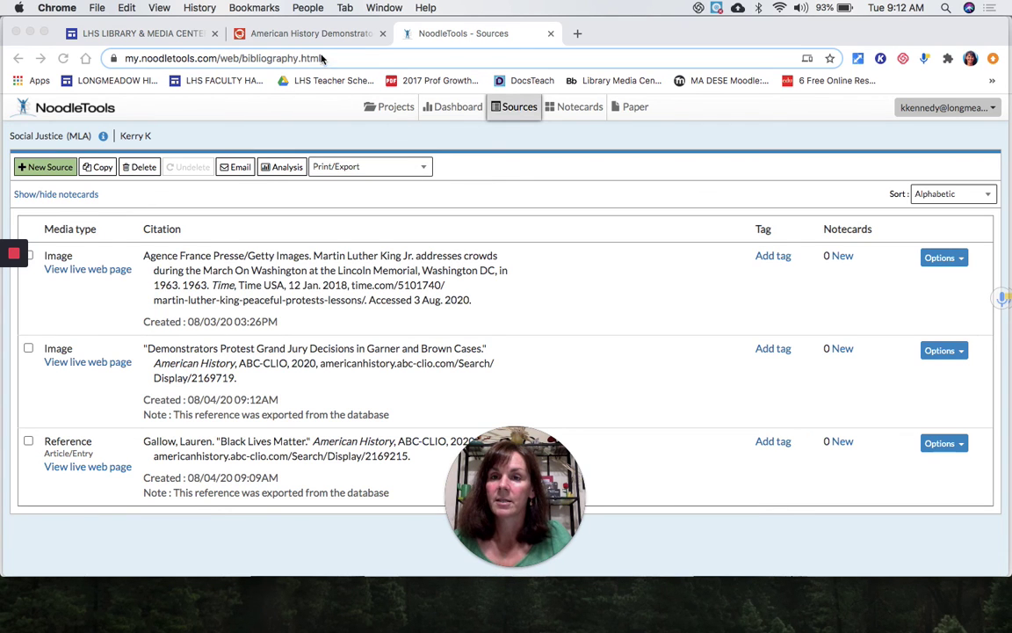
{"action": "left_click", "coordinate": [295, 33]}
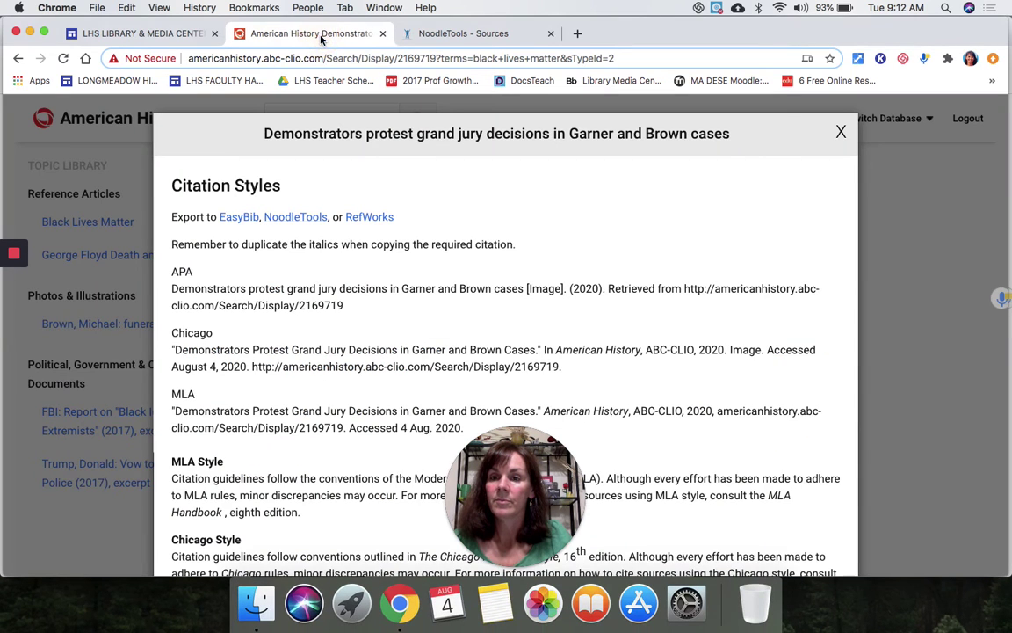
Step: Close the protest photo's Citation Styles window and head back to the 'black lives matter' results
{"action": "left_click", "coordinate": [841, 132]}
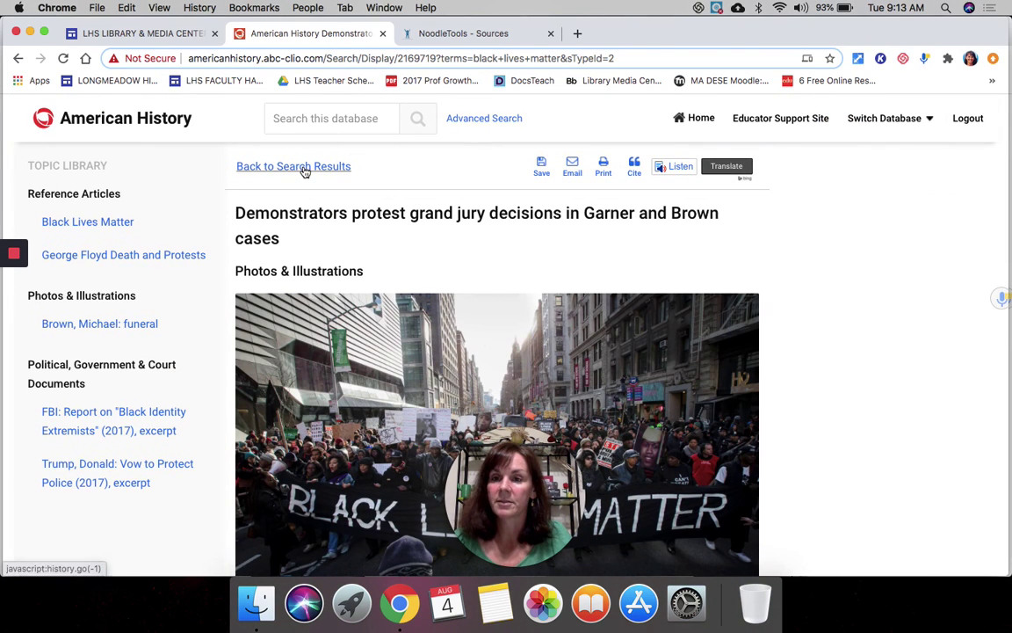
{"action": "left_click", "coordinate": [304, 170]}
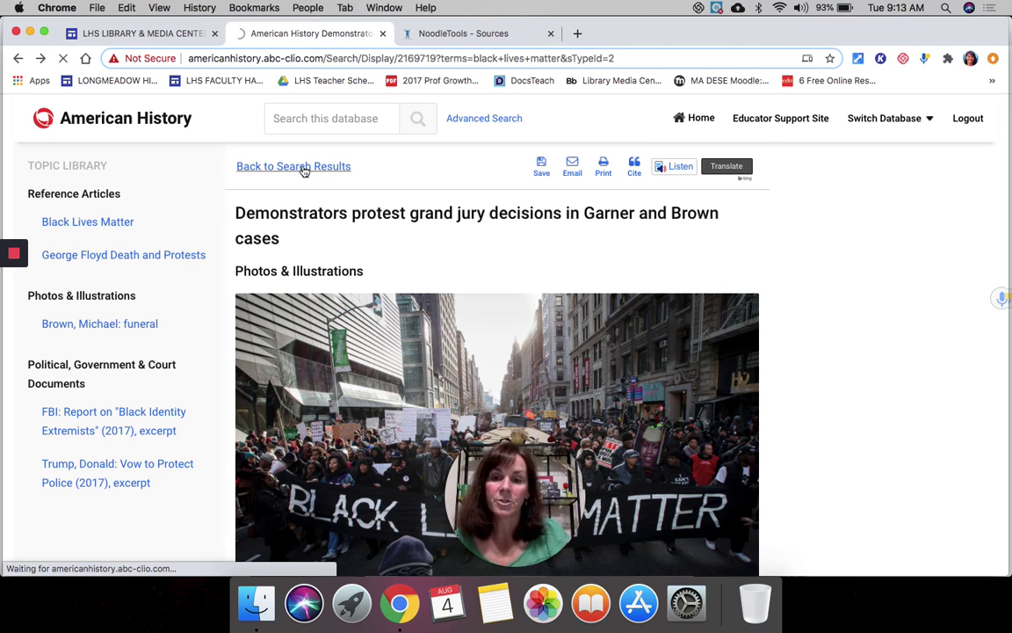